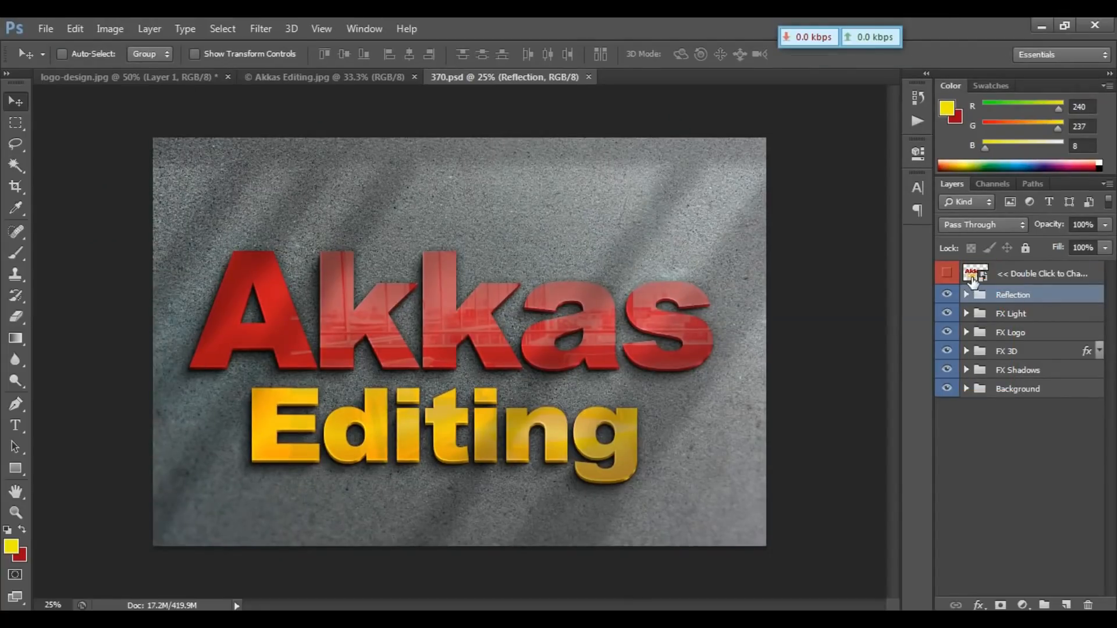
# Step: Open the contents of the hidden logo smart object in 370.psd and replace the large red text with "ABCD"
pyautogui.doubleClick(973, 279)
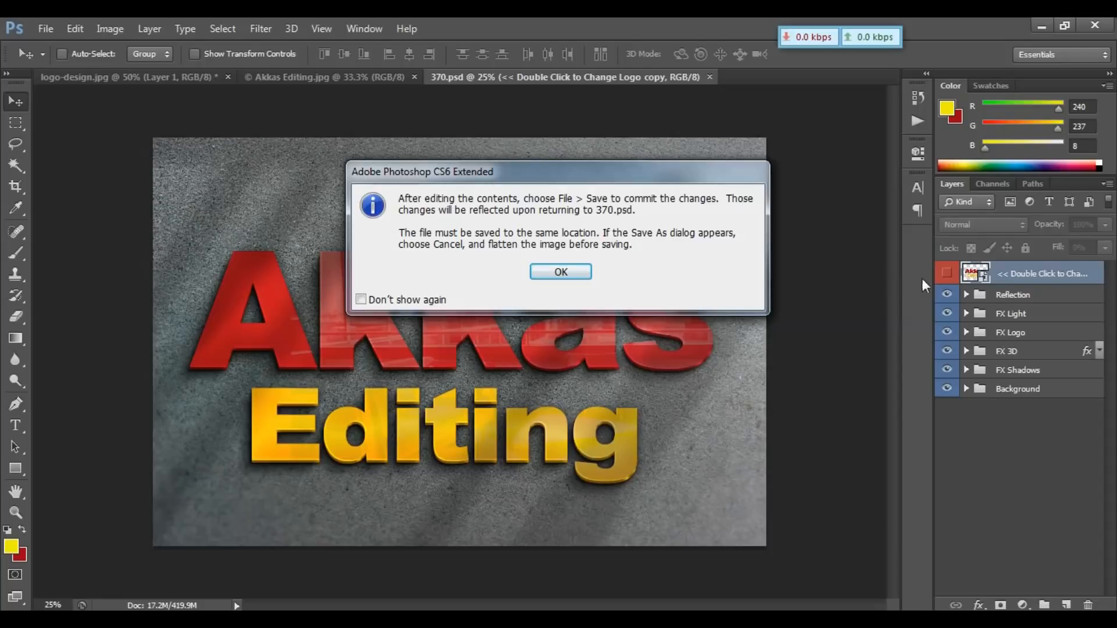
pyautogui.click(576, 272)
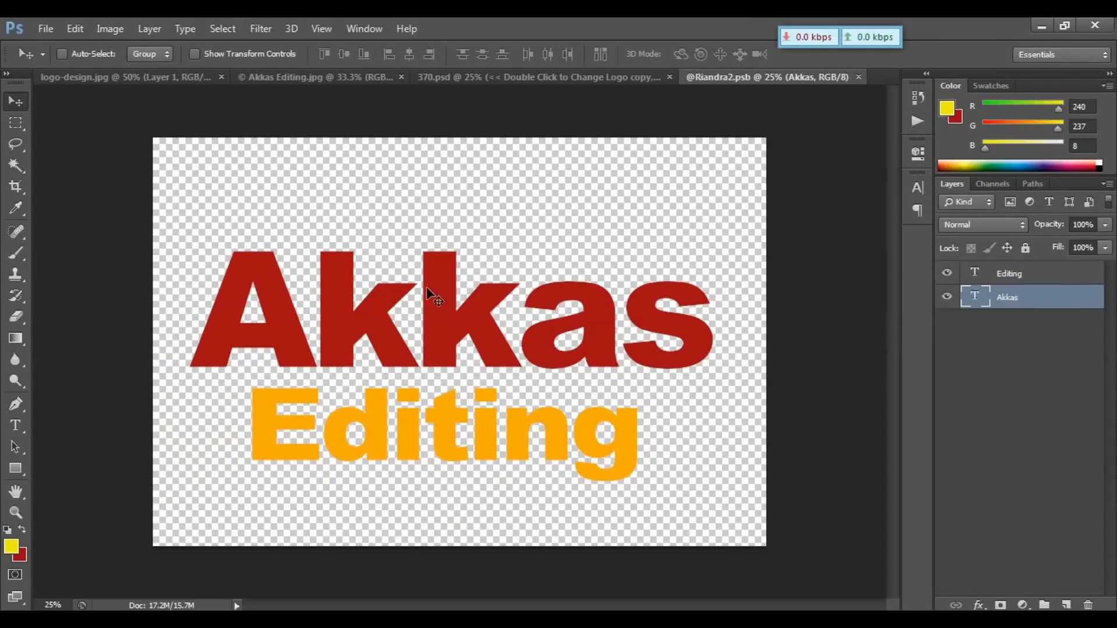
pyautogui.click(17, 427)
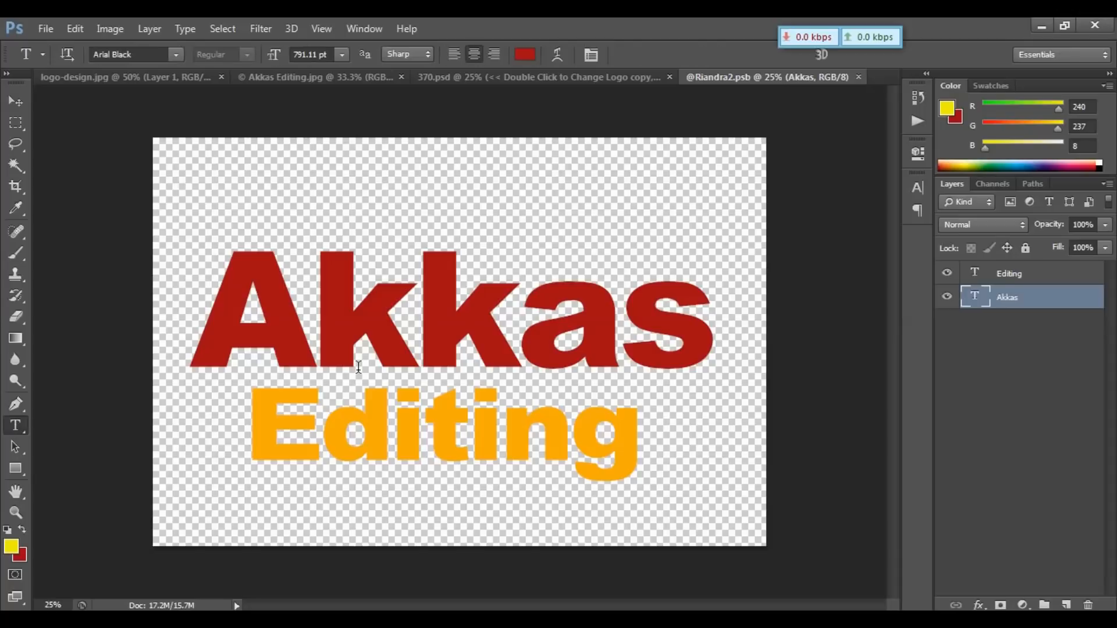
pyautogui.click(473, 307)
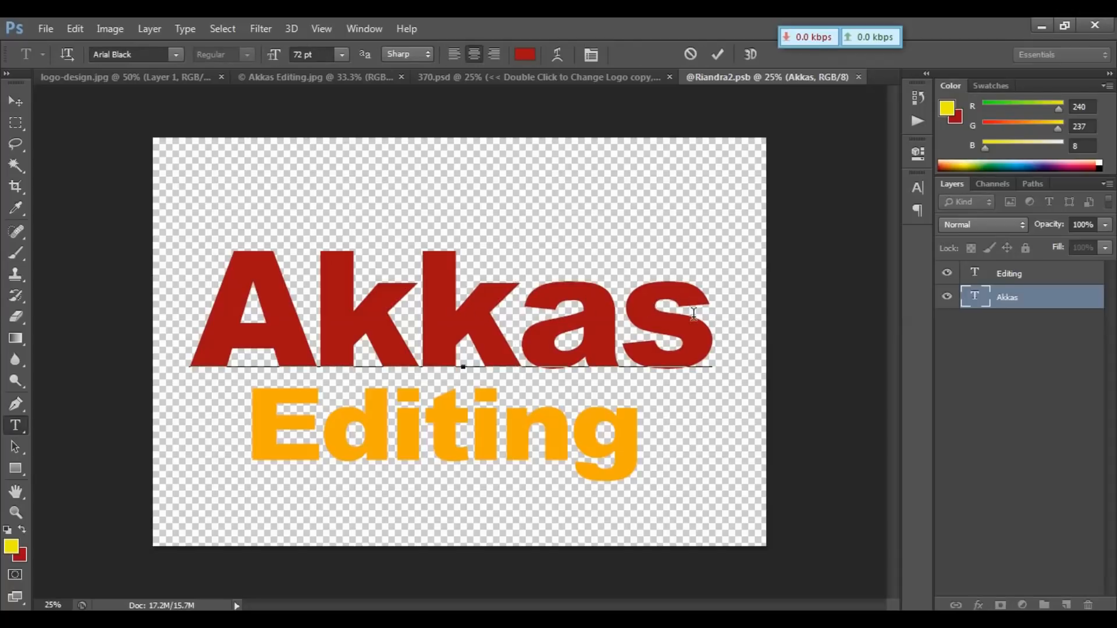
pyautogui.moveTo(694, 314); pyautogui.dragTo(243, 293)
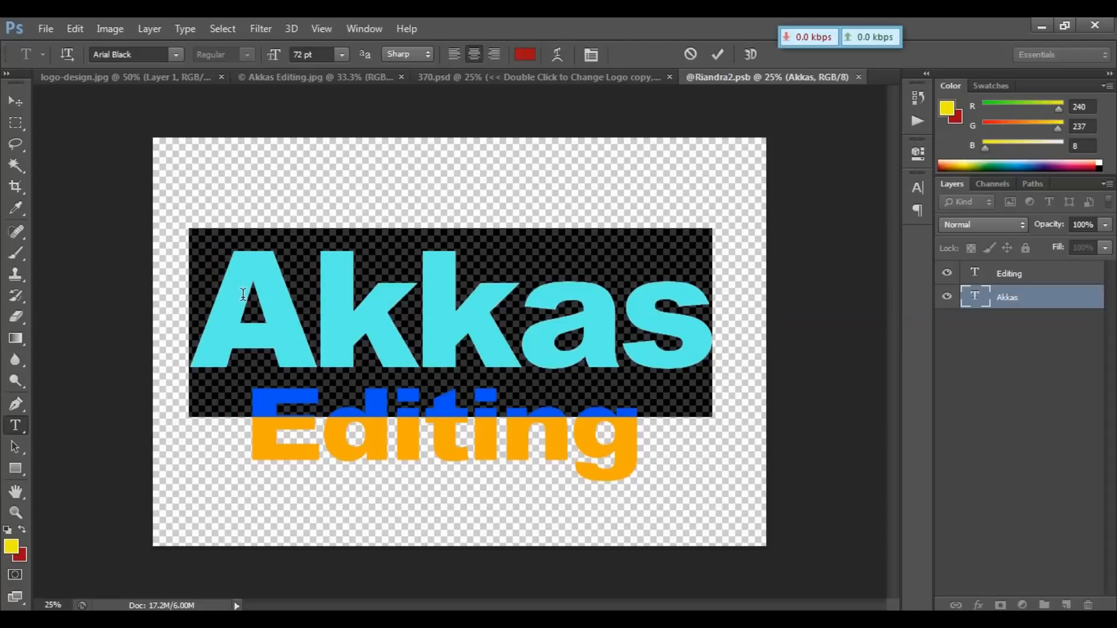
pyautogui.write('ABC')
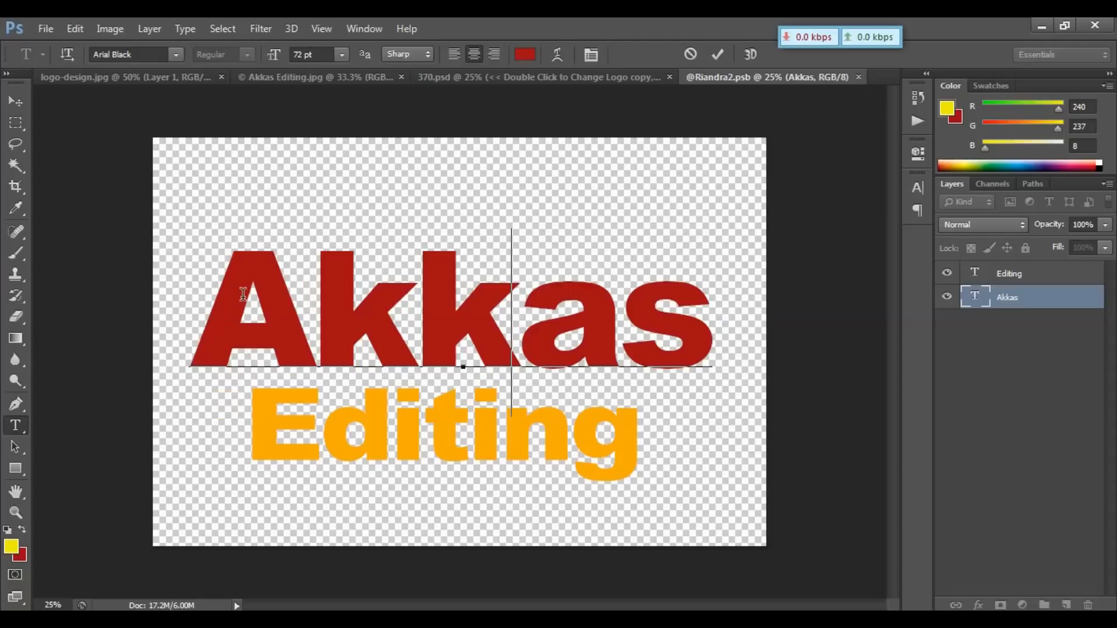
pyautogui.write('D')
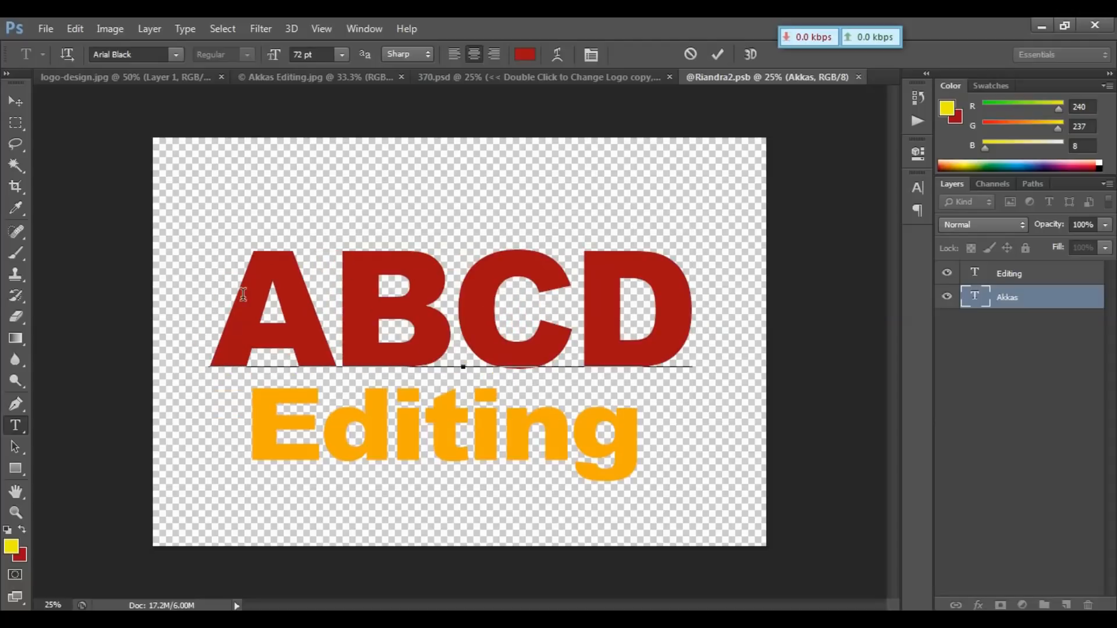
pyautogui.click(18, 105)
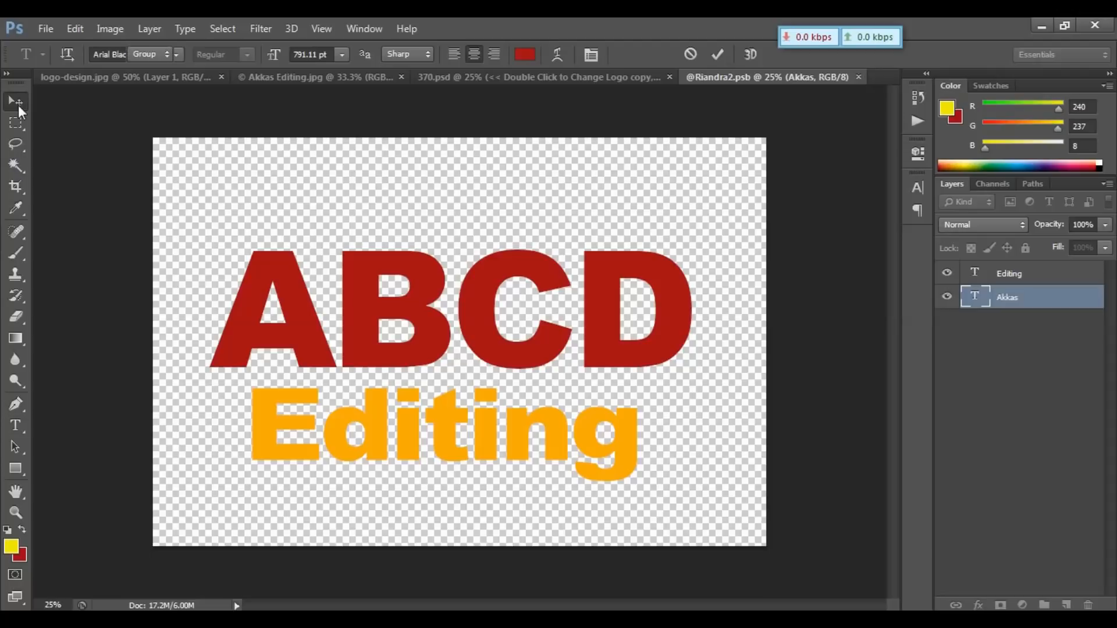
# Step: Replace the orange "Editing" text below the red lettering with "EFG"
pyautogui.click(15, 422)
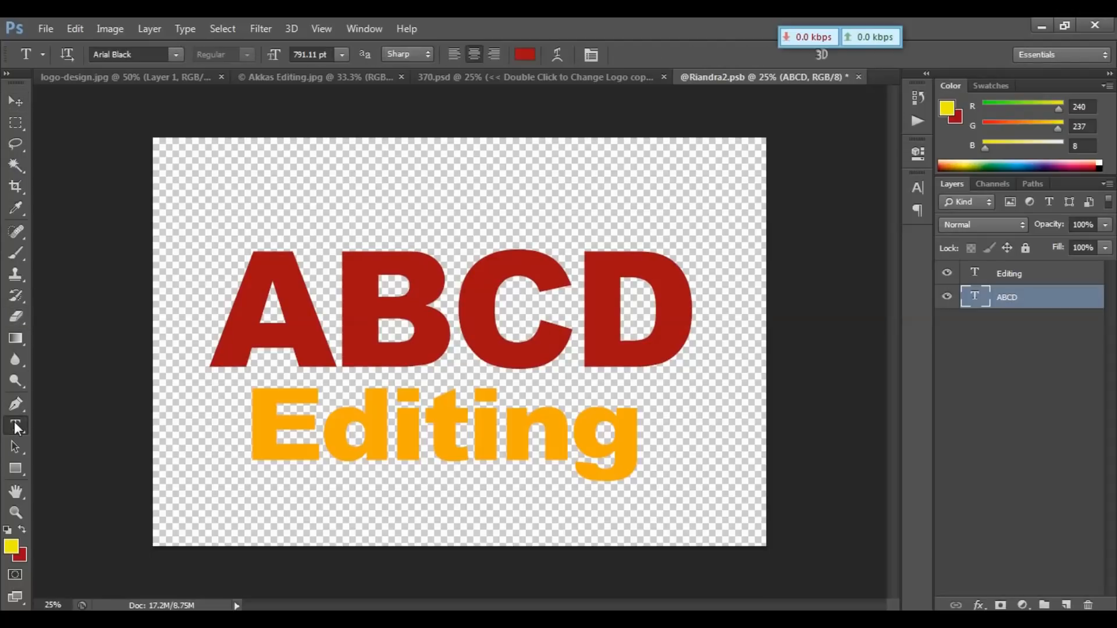
pyautogui.click(404, 430)
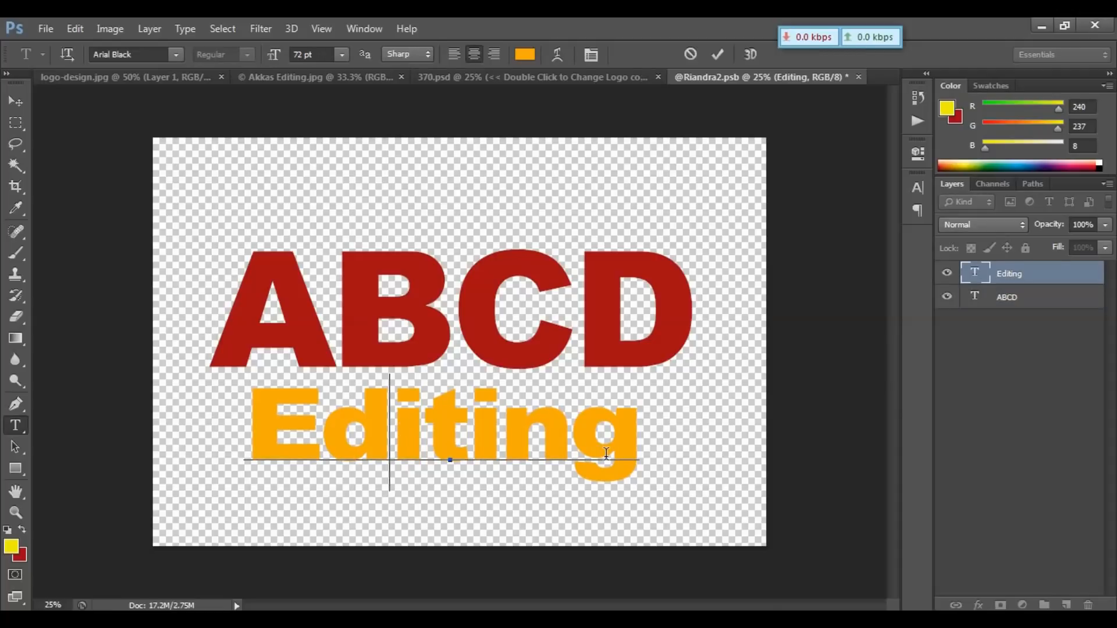
pyautogui.hotkey('ctrl', 'a')
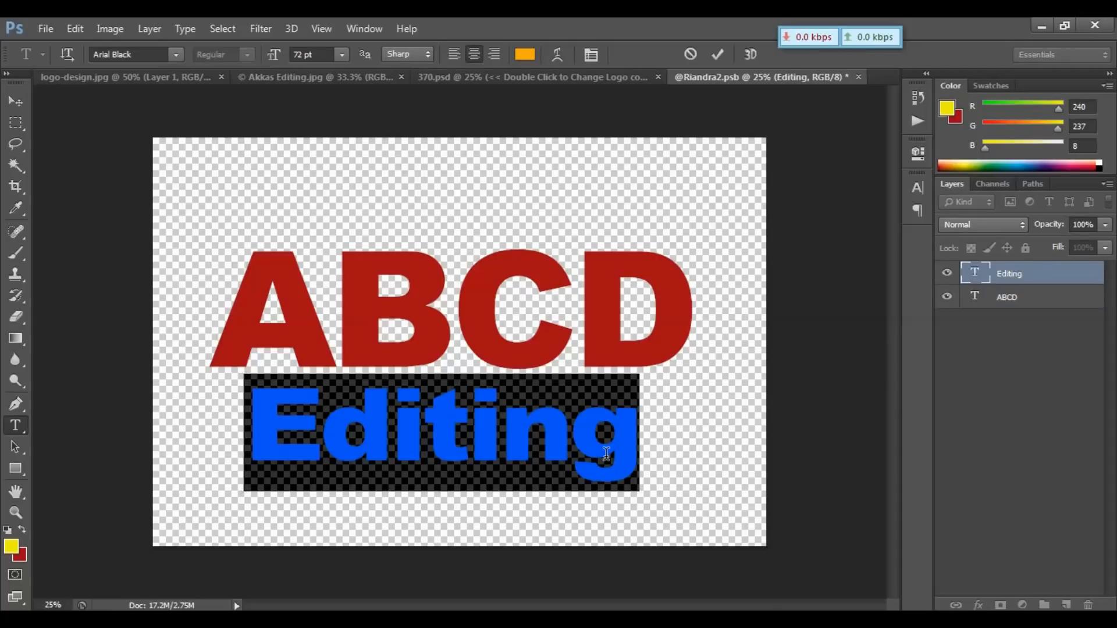
pyautogui.write('EFG')
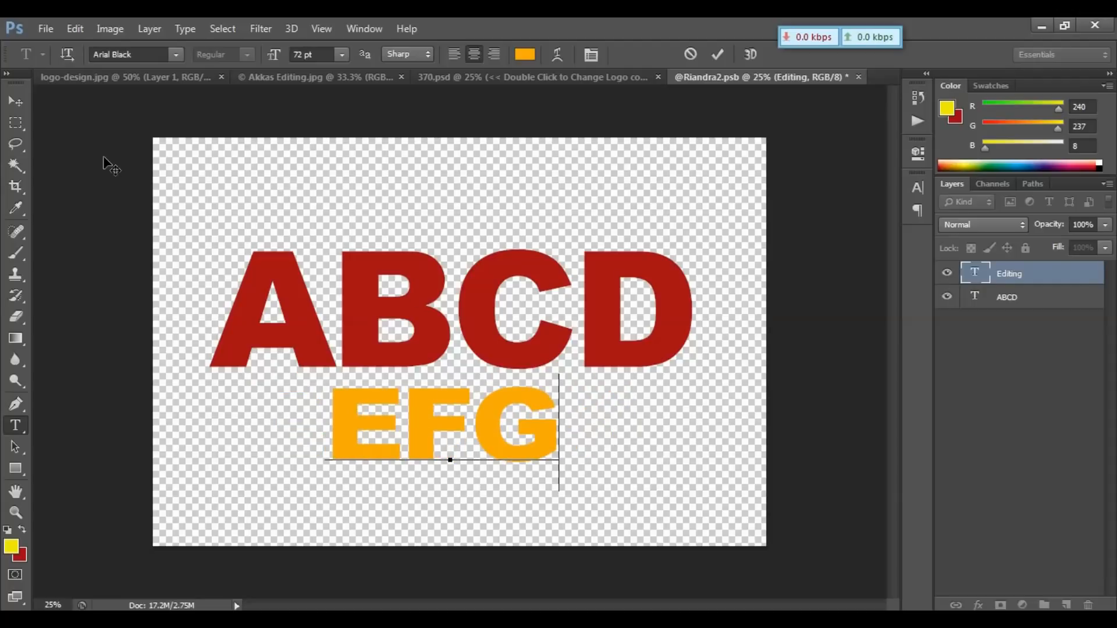
pyautogui.click(22, 101)
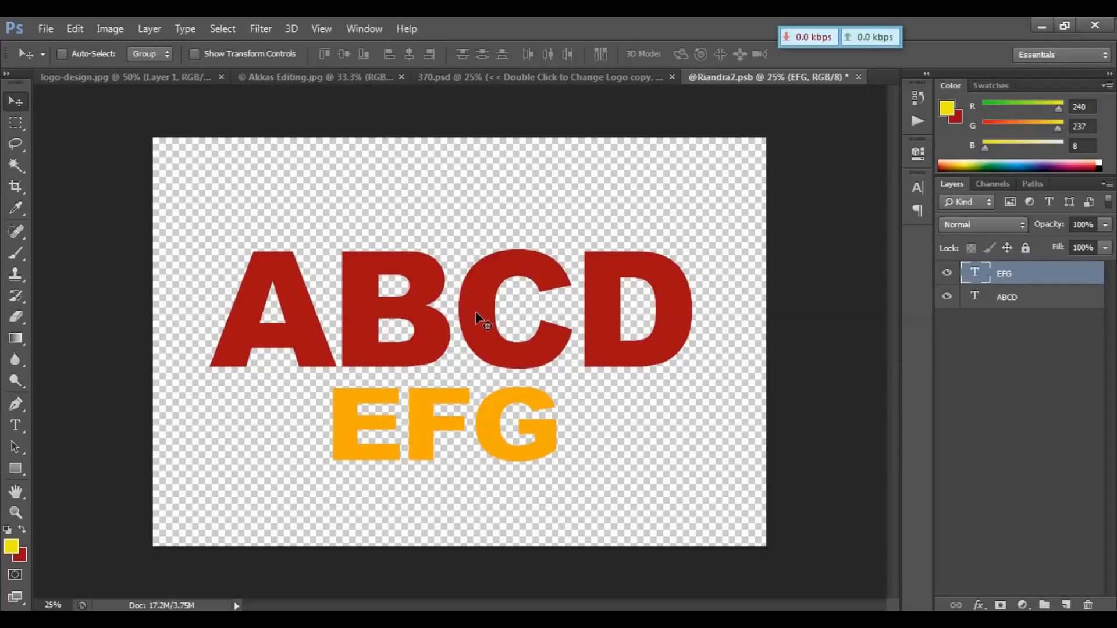
# Step: Save the smart object contents and view the updated mockup in 370.psd up close
pyautogui.hotkey('ctrl', 's')
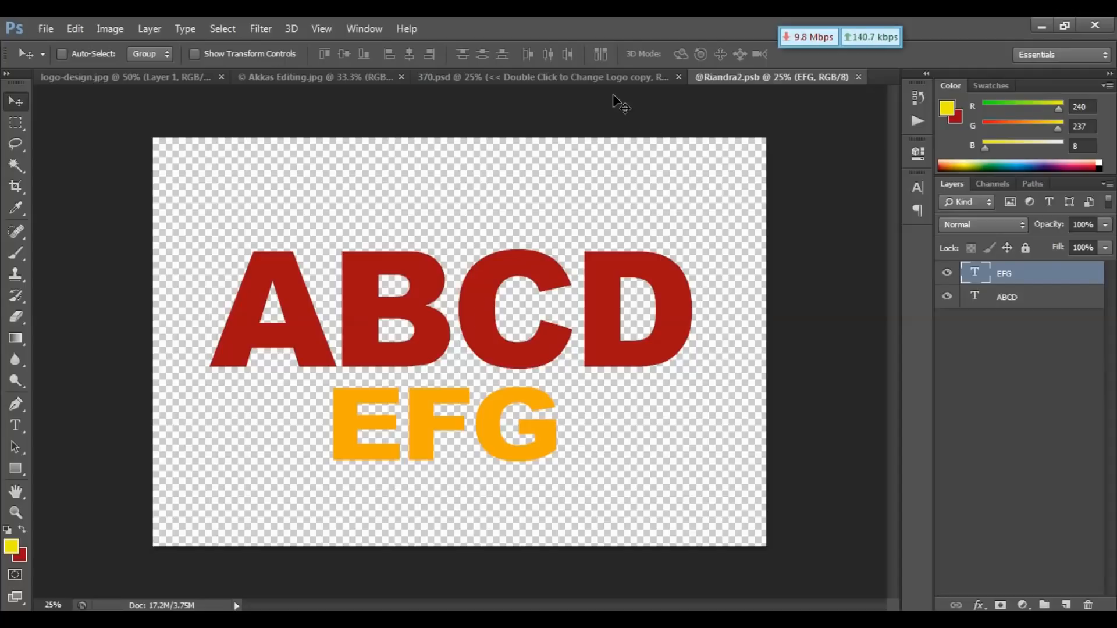
pyautogui.click(595, 77)
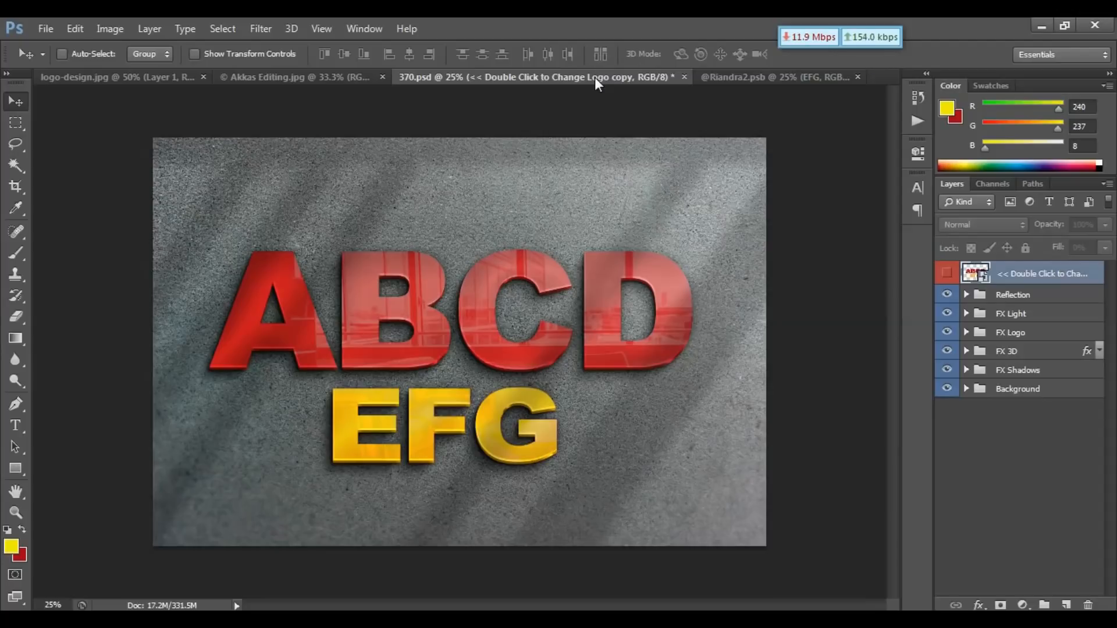
pyautogui.hotkey('ctrl', '+')
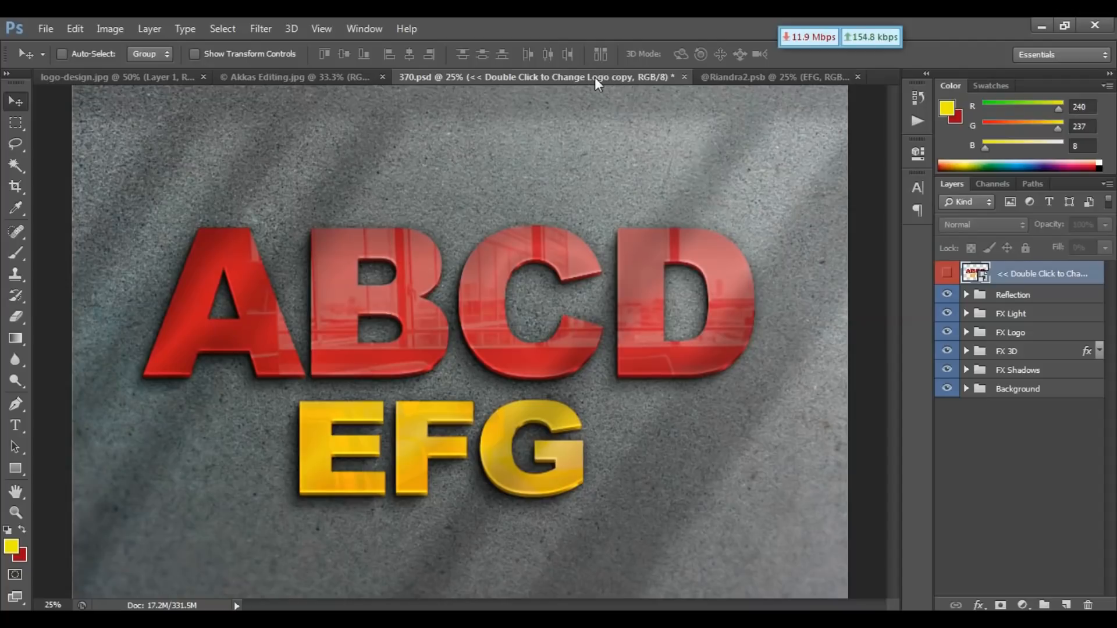
pyautogui.click(761, 79)
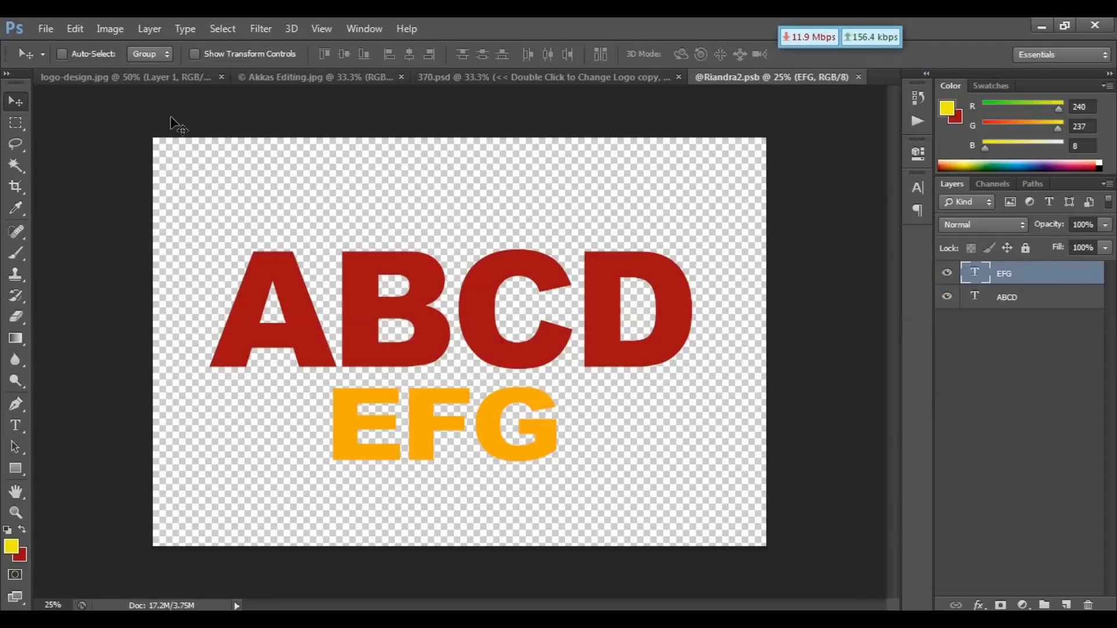
pyautogui.click(135, 76)
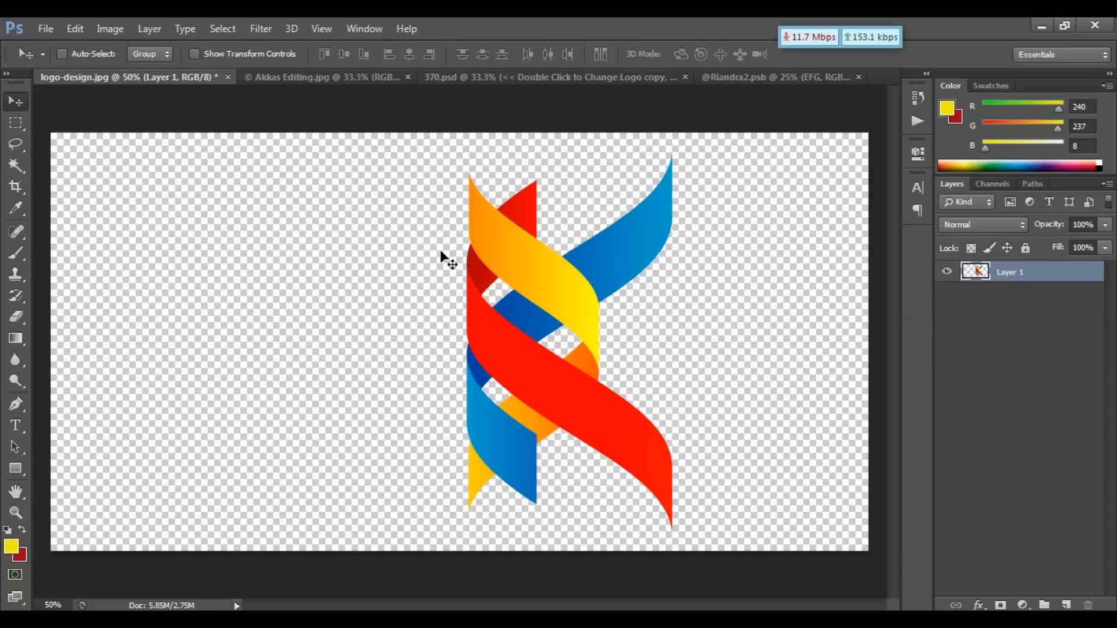
pyautogui.moveTo(684, 133); pyautogui.dragTo(445, 280)
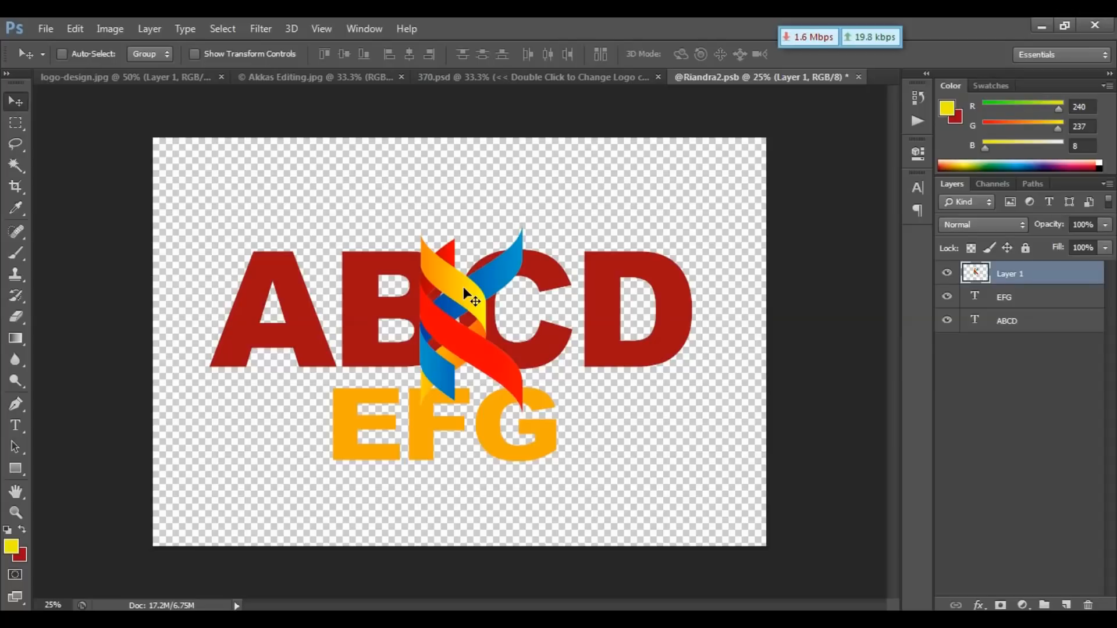
# Step: Scale the K logo proportionally from its center to about 173%
pyautogui.hotkey('ctrl', 't')
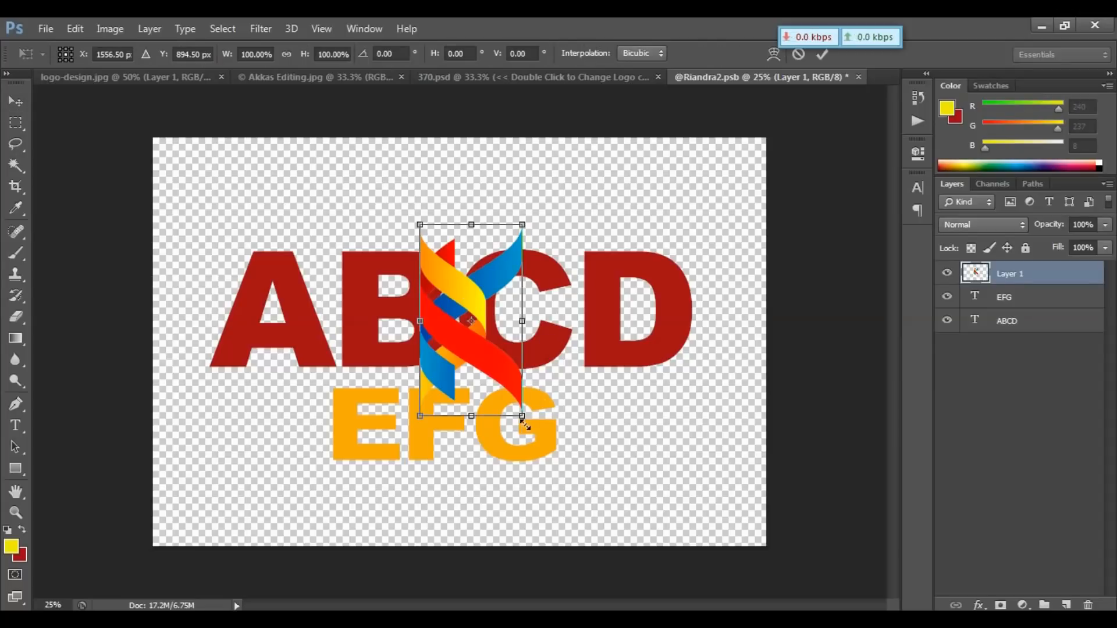
pyautogui.moveTo(525, 422); pyautogui.dragTo(594, 473)
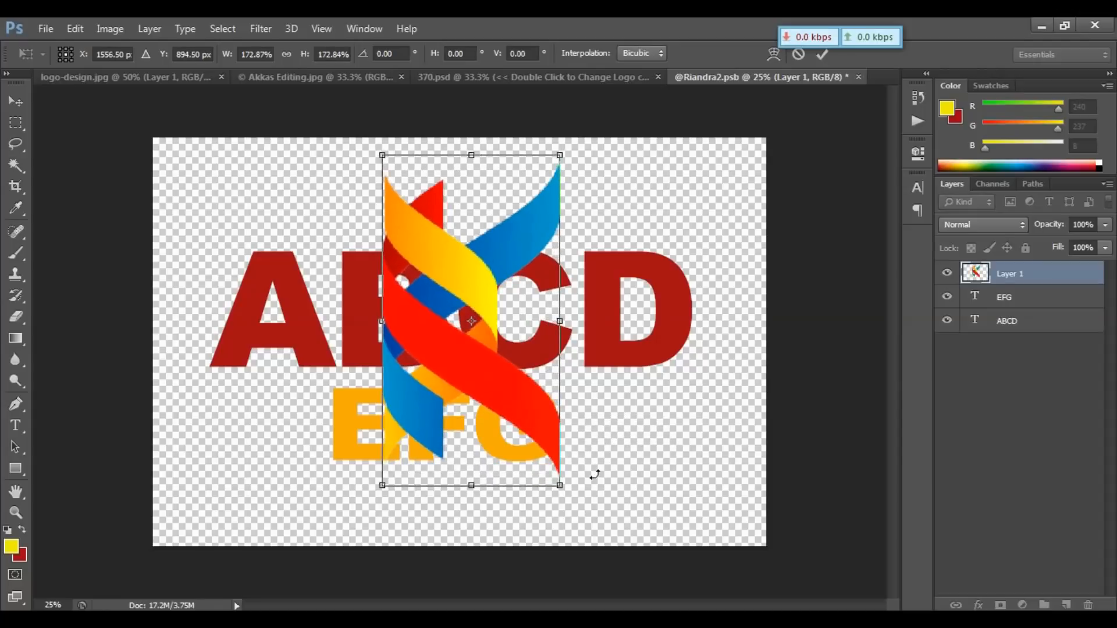
pyautogui.press('Return')
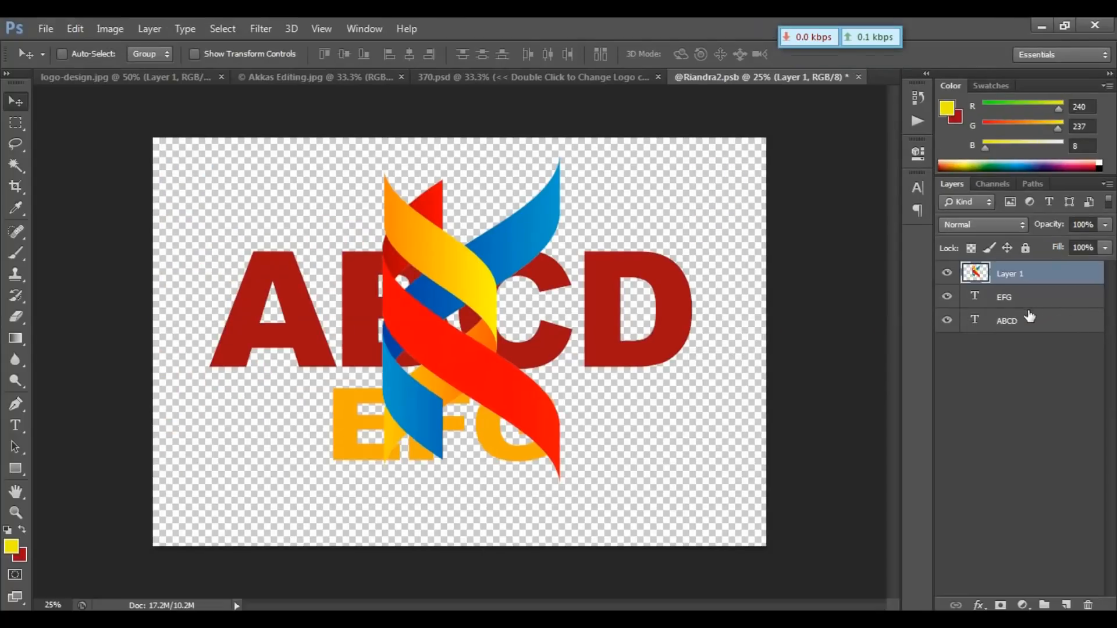
# Step: Delete the ABCD and EFG text layers and save the smart object contents to update the mockup in 370.psd
pyautogui.click(935, 385)
pyautogui.moveTo(1048, 329); pyautogui.dragTo(1089, 604)
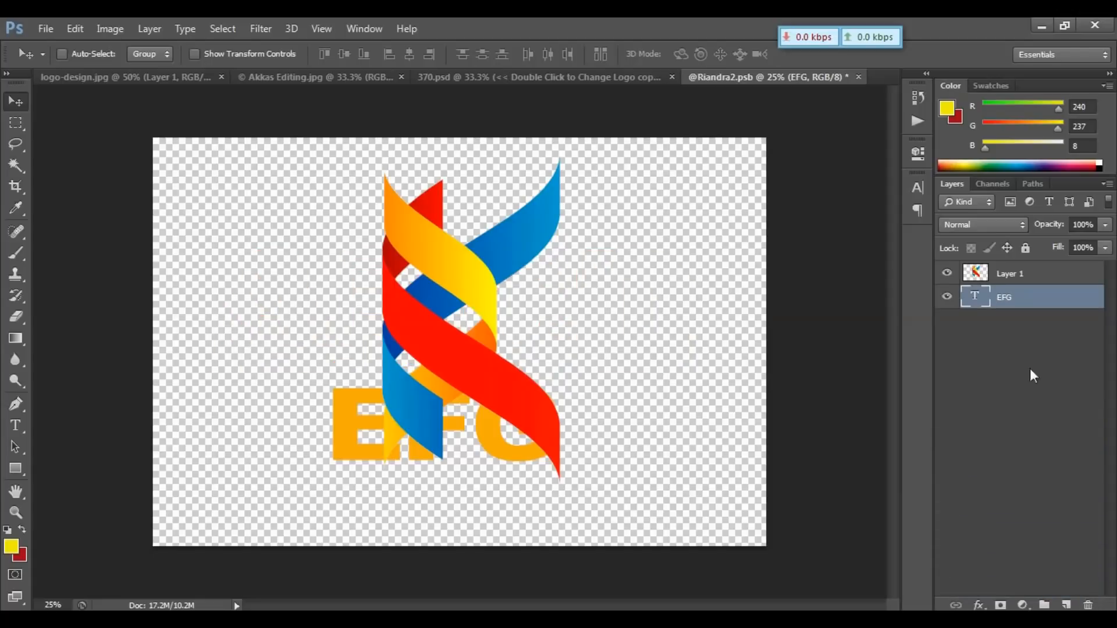
pyautogui.moveTo(1012, 304); pyautogui.dragTo(1090, 602)
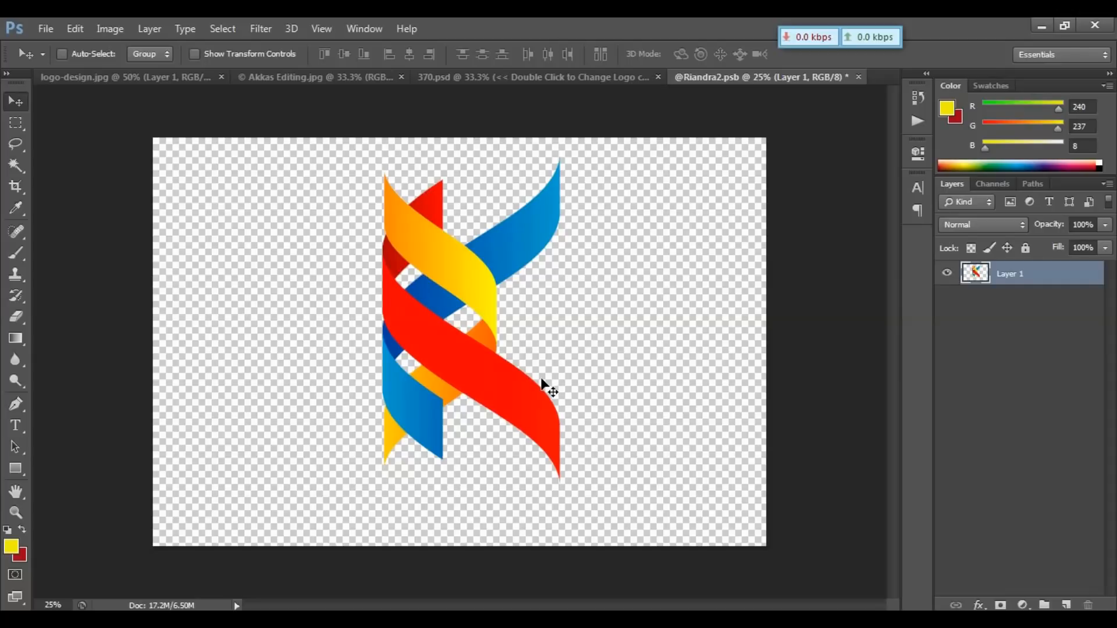
pyautogui.hotkey('ctrl', 's')
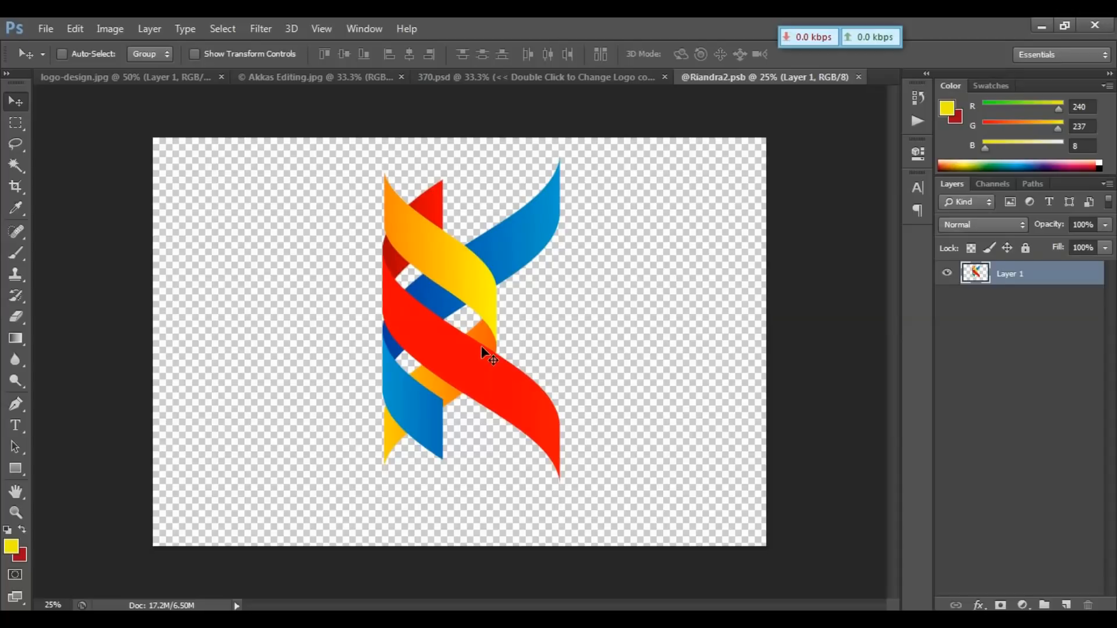
pyautogui.click(528, 75)
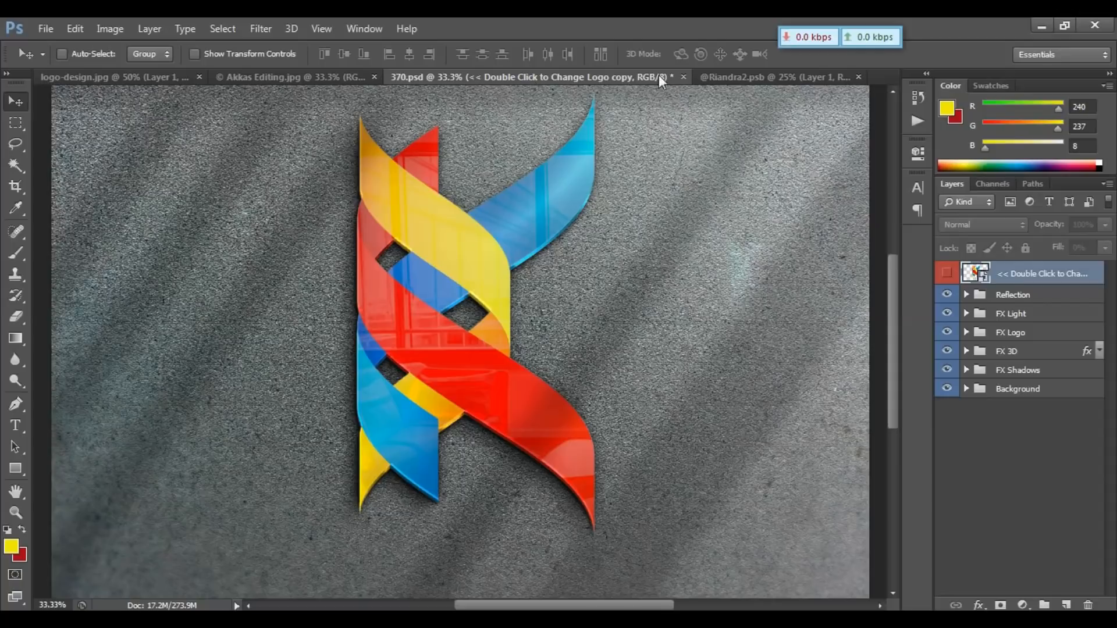
pyautogui.click(682, 76)
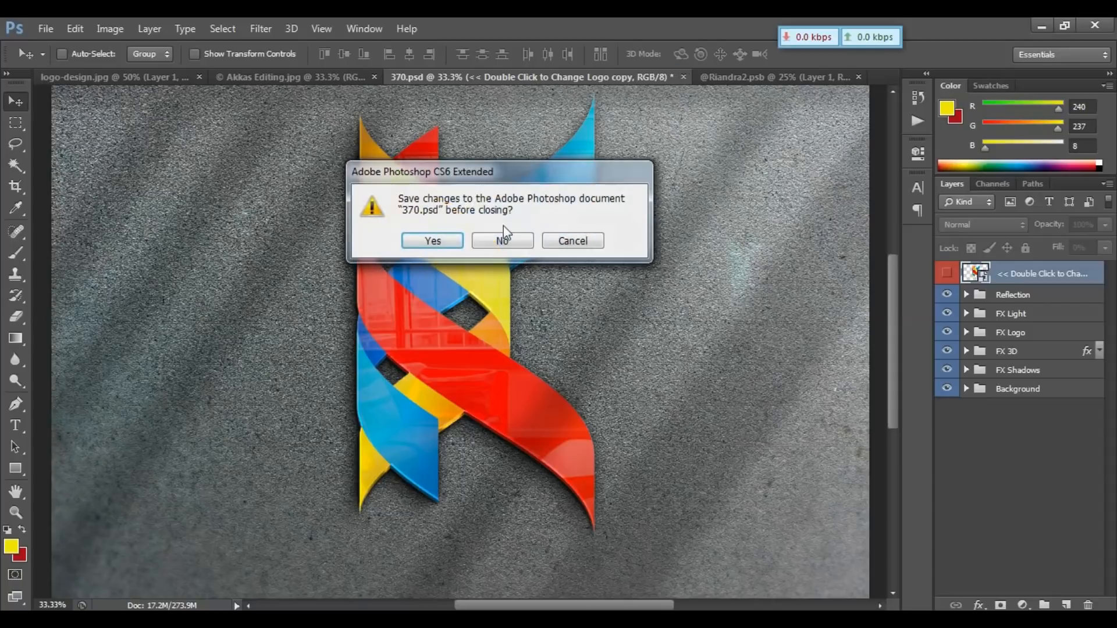
pyautogui.click(500, 243)
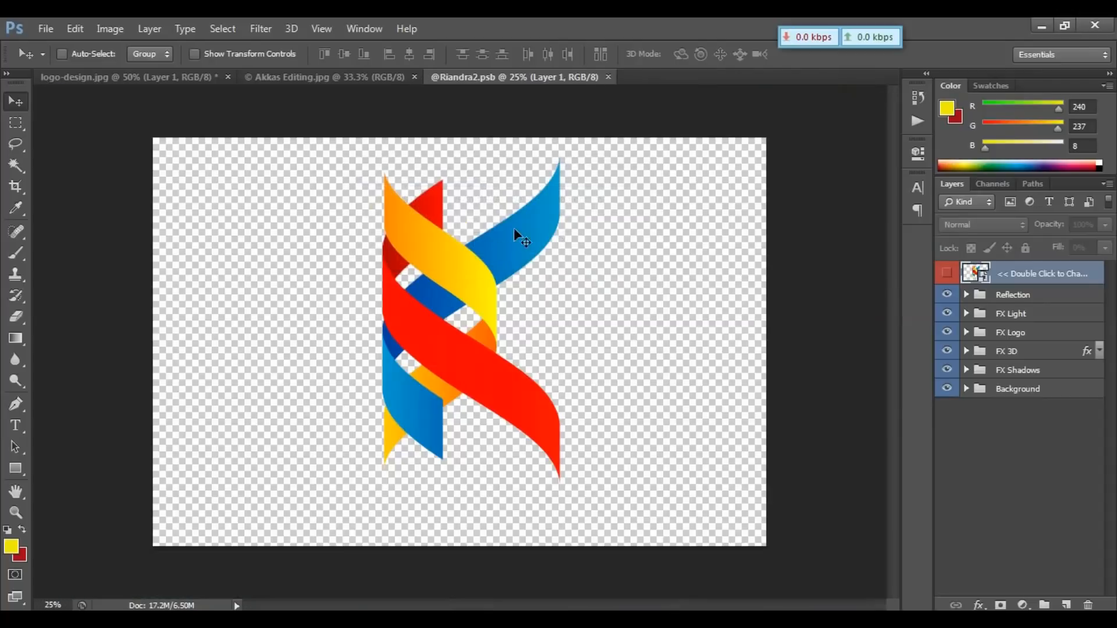
pyautogui.click(608, 77)
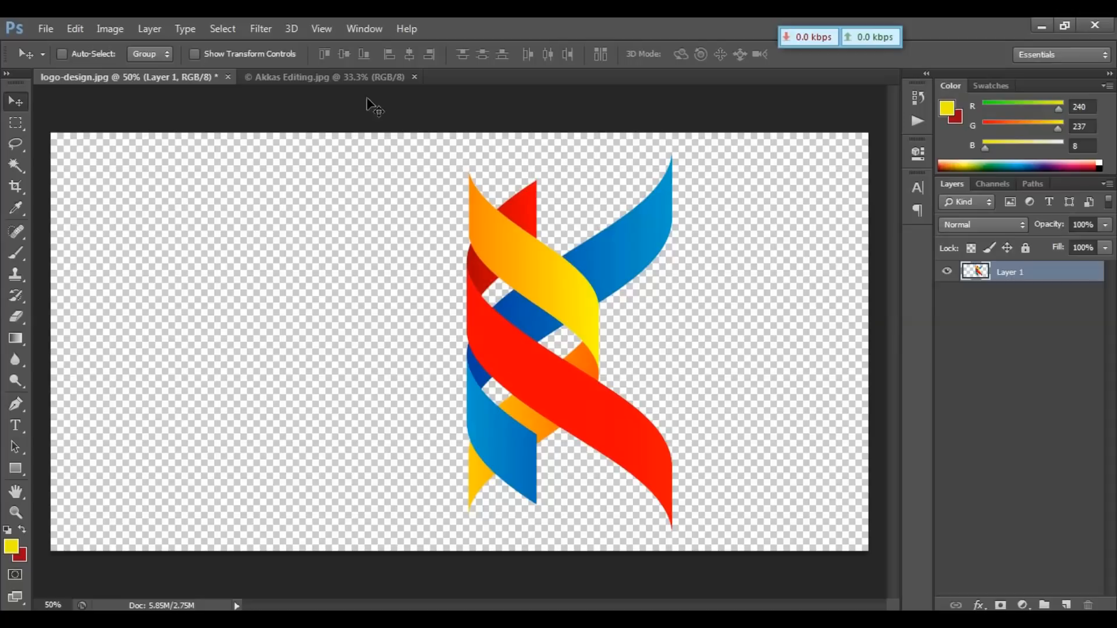
# Step: Create a new A4 document, 210 × 297 mm at 300 pixels/inch, in RGB Color with a white background
pyautogui.click(346, 75)
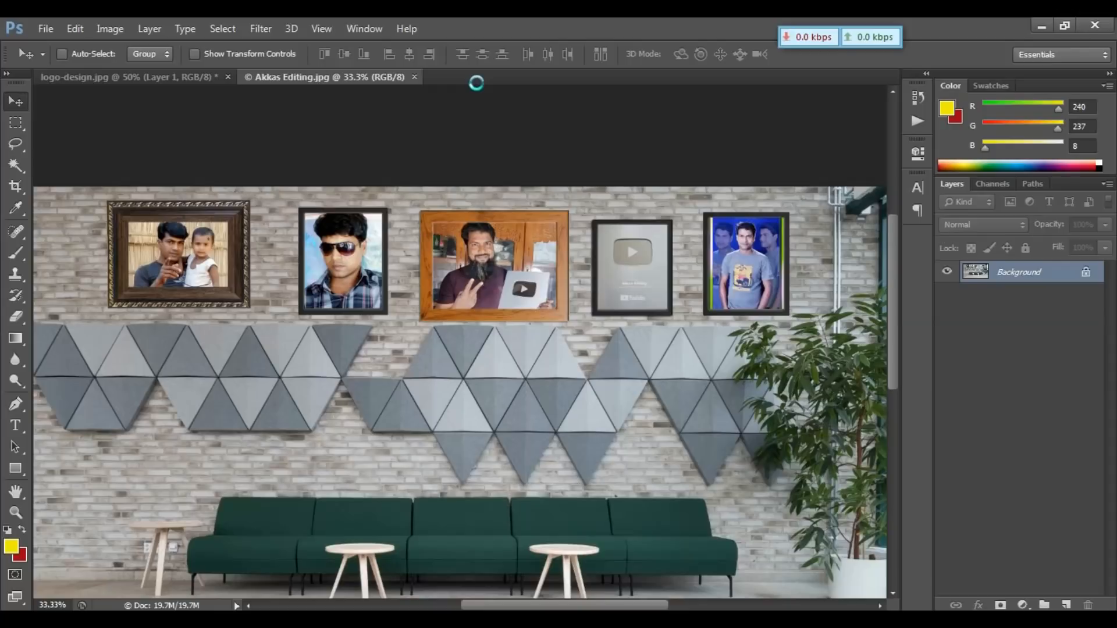
pyautogui.hotkey('ctrl', 'n')
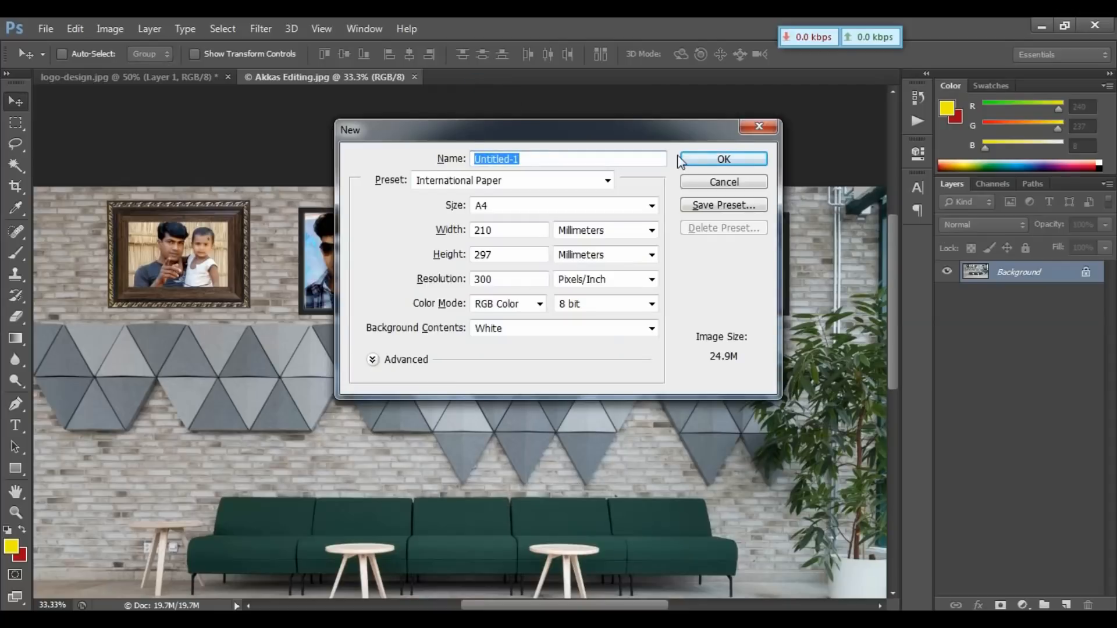
pyautogui.click(704, 164)
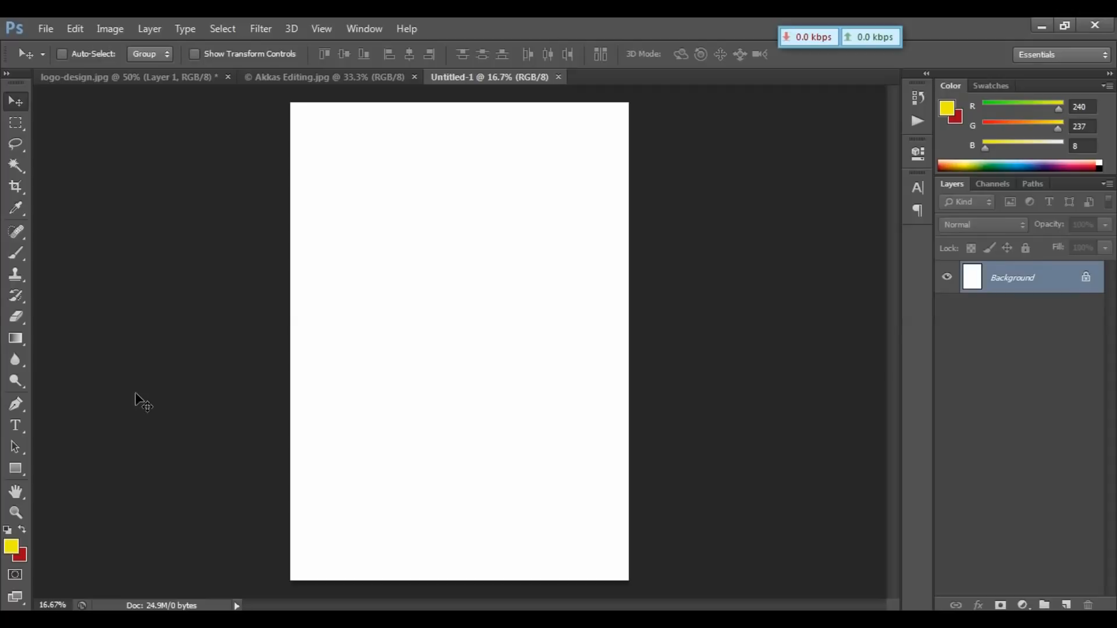
# Step: Add the person's first name as orange Arial Black text on the upper part of the page, enlarged to about 151 pt
pyautogui.click(19, 422)
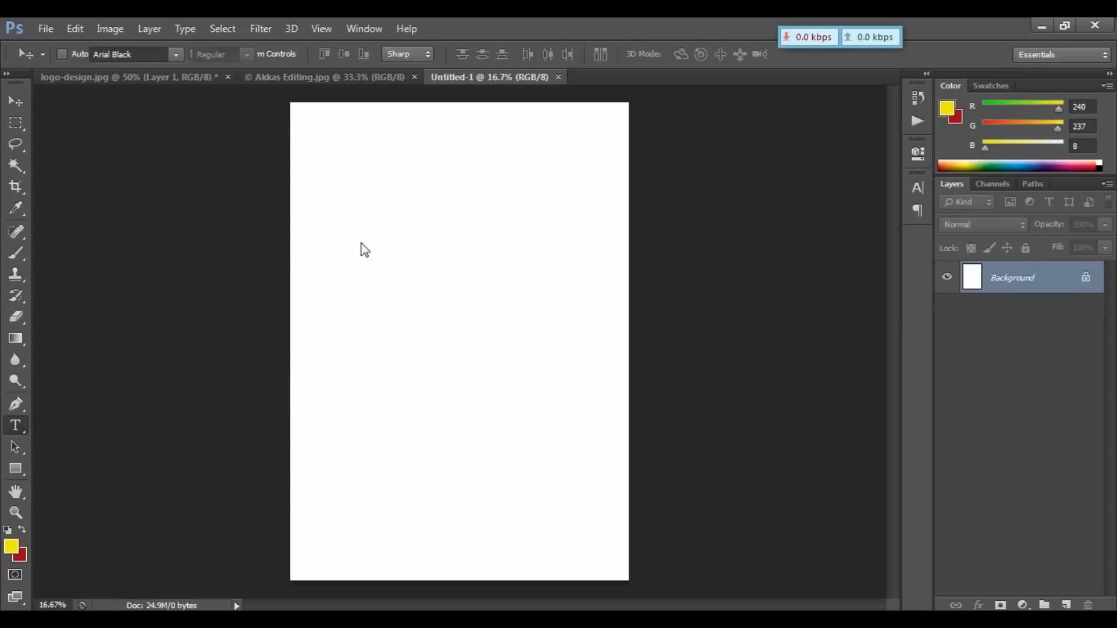
pyautogui.click(359, 249)
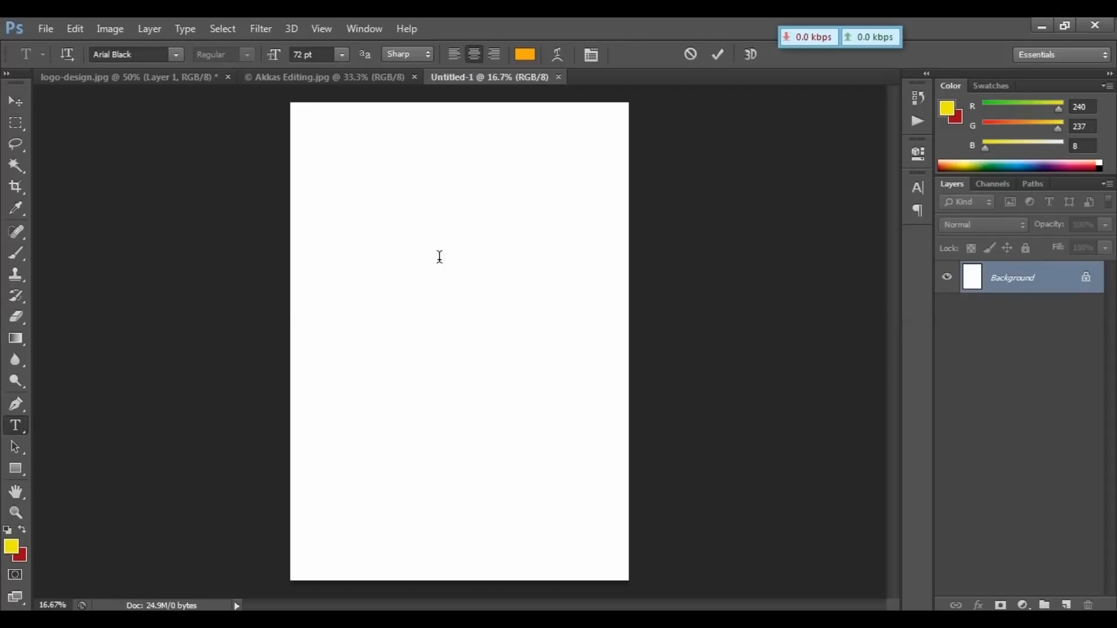
pyautogui.write('Akkas')
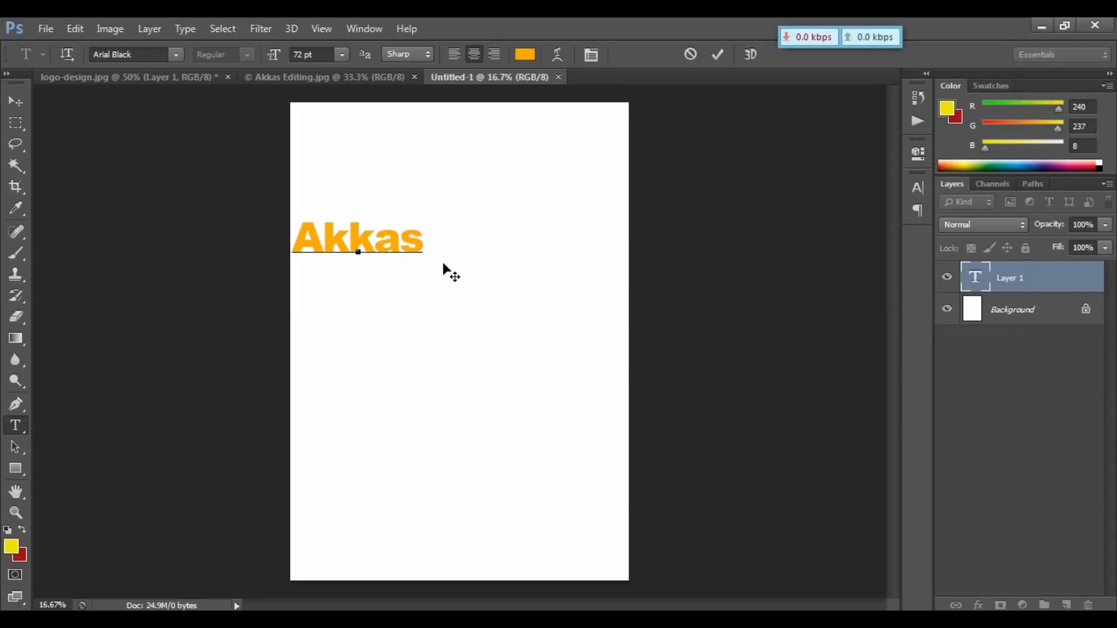
pyautogui.moveTo(464, 294); pyautogui.dragTo(597, 309)
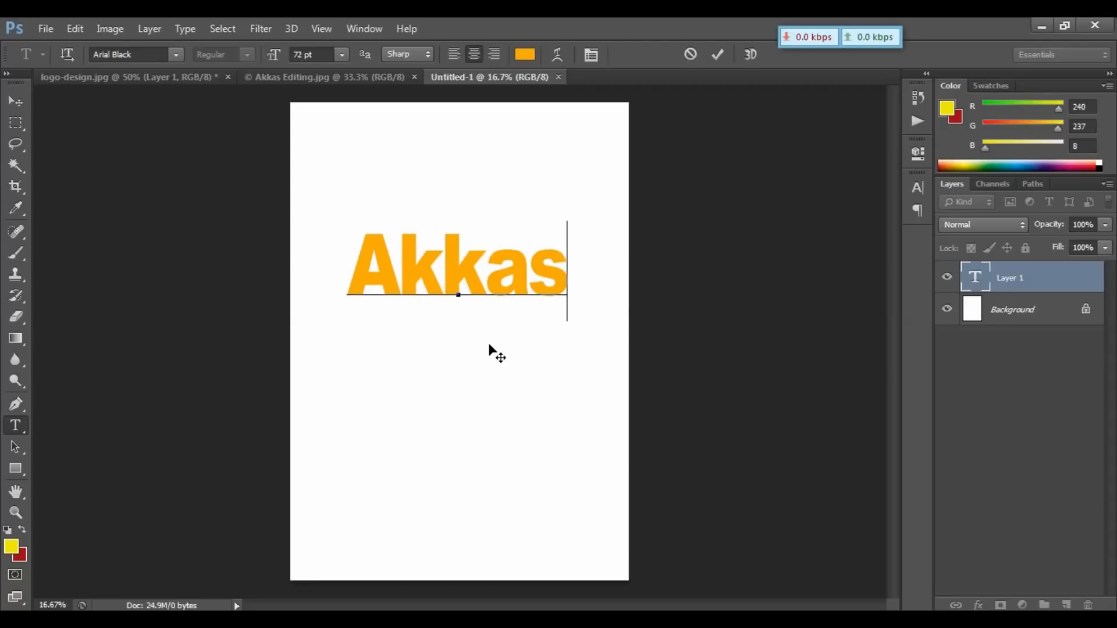
pyautogui.hotkey('ctrl', '1')
pyautogui.click(1037, 286)
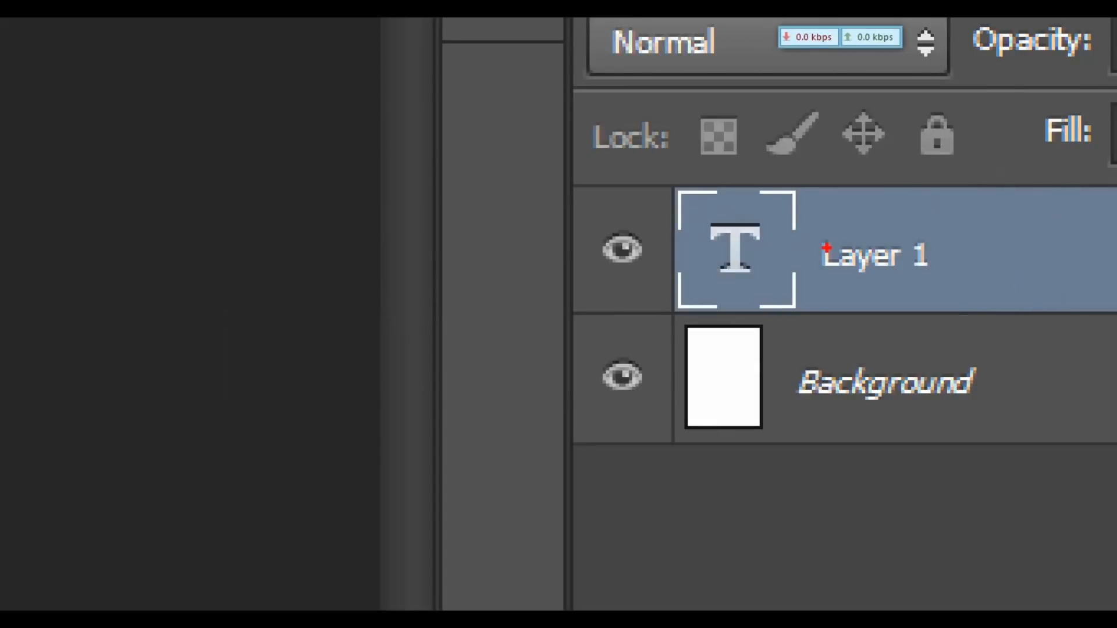
pyautogui.moveTo(825, 249); pyautogui.dragTo(944, 347)
pyautogui.press('Escape')
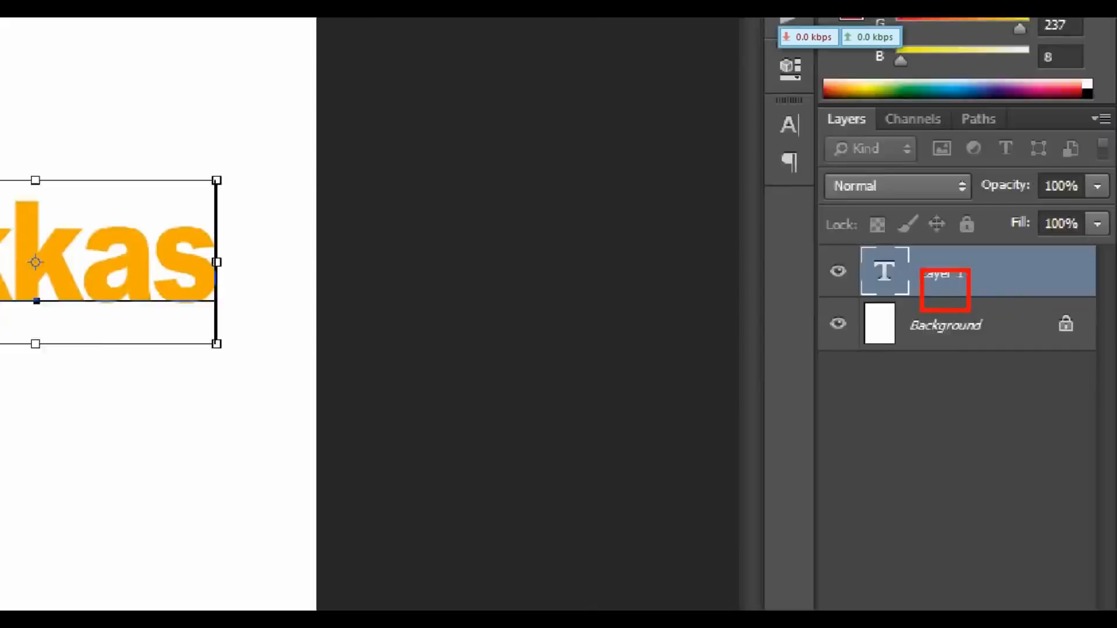
# Step: Commit the text, rasterize its type layer and convert that layer to a smart object
pyautogui.click(1021, 283)
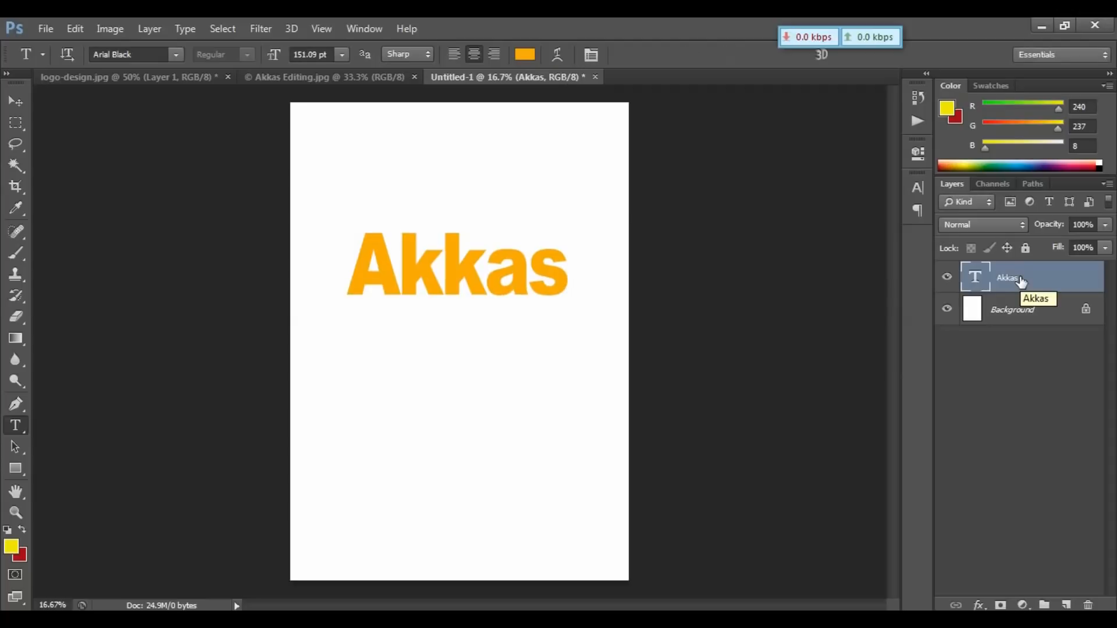
pyautogui.rightClick(1022, 281)
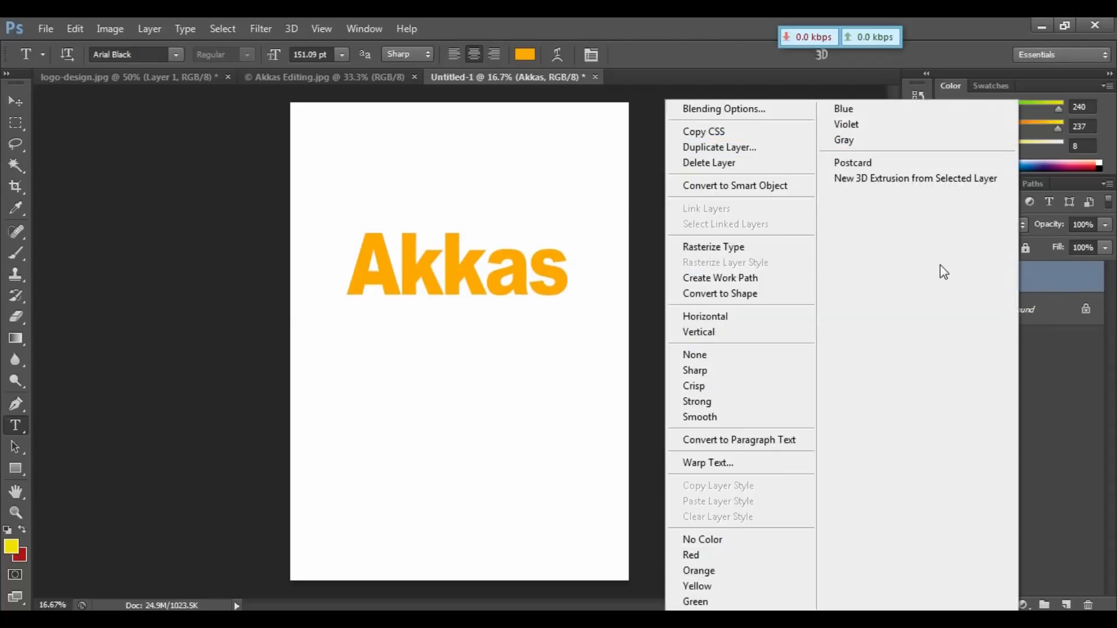
pyautogui.click(745, 247)
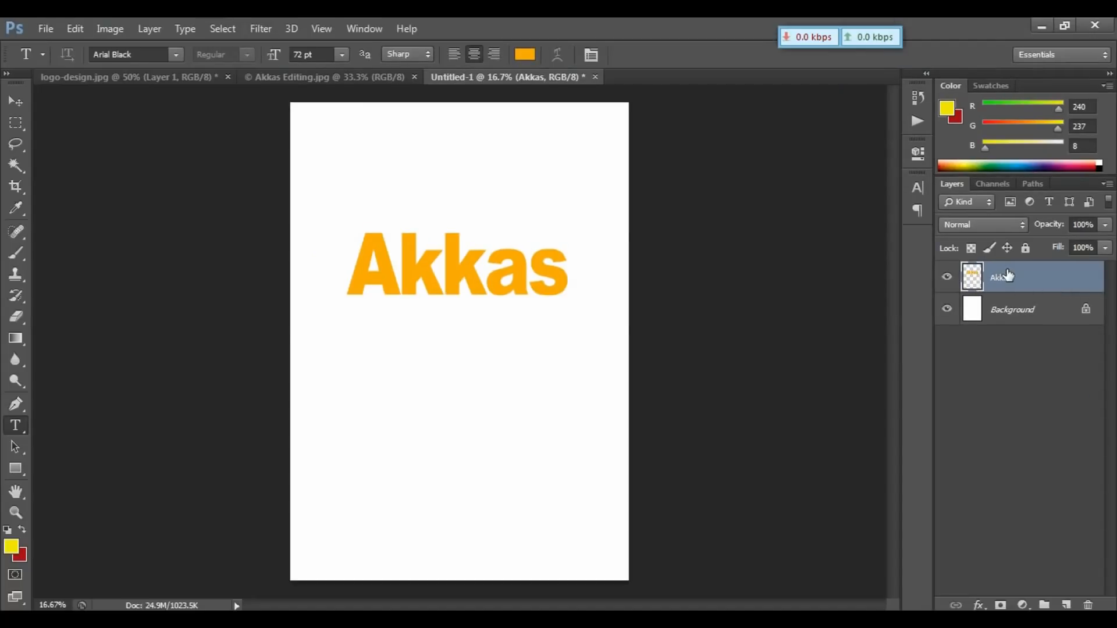
pyautogui.rightClick(1010, 278)
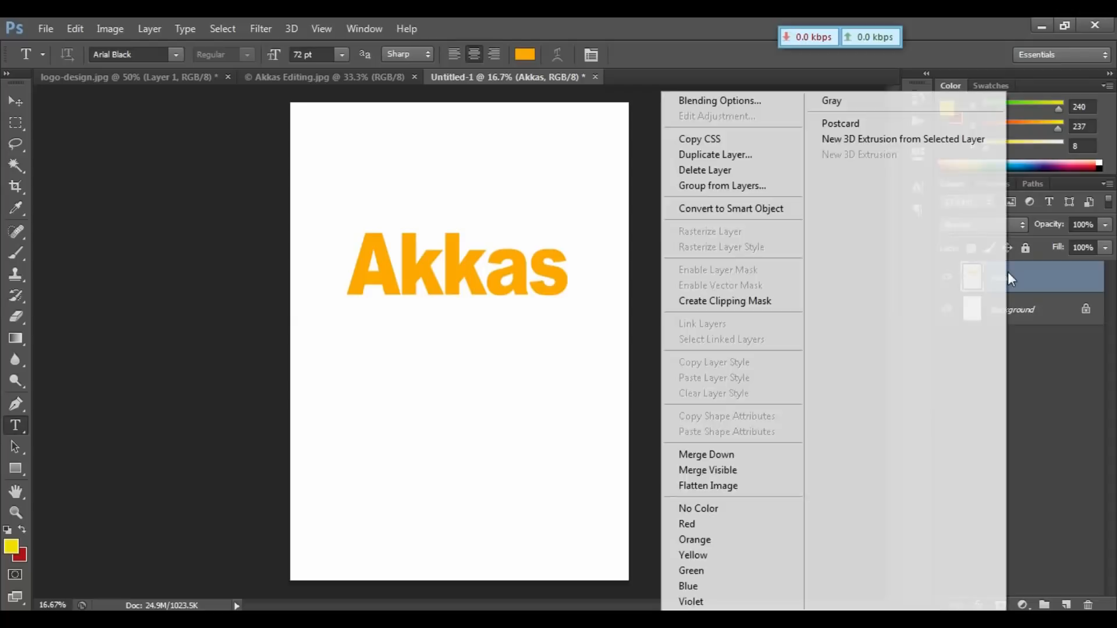
pyautogui.click(758, 215)
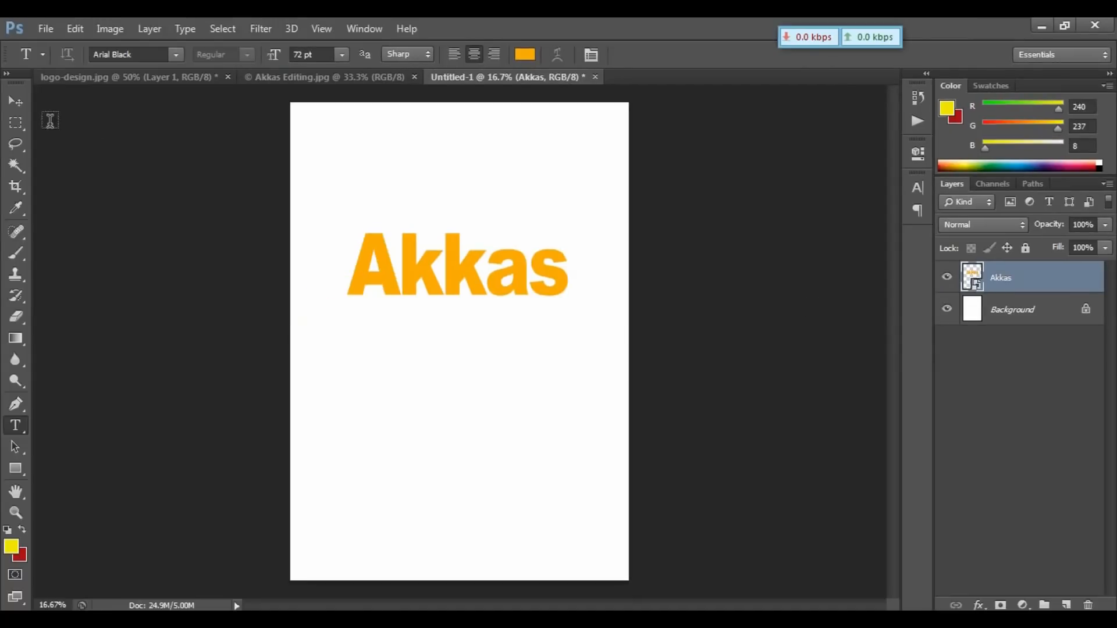
# Step: Move the name smart object into the open wall photo document, placing it over the geometric wall panels above the sofa
pyautogui.click(20, 105)
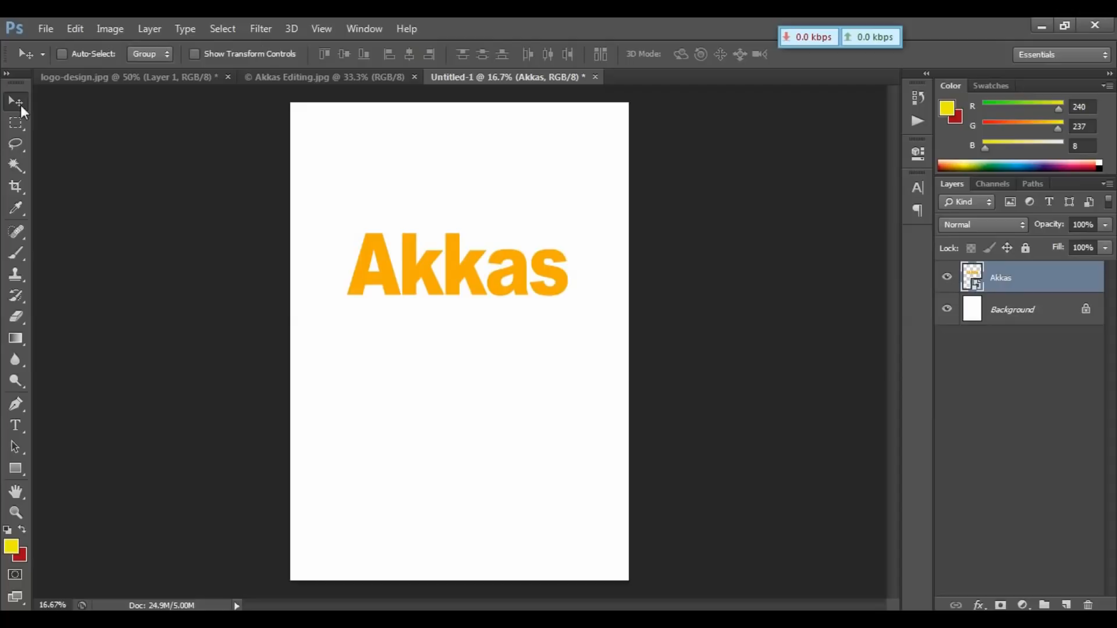
pyautogui.moveTo(429, 260); pyautogui.dragTo(365, 362)
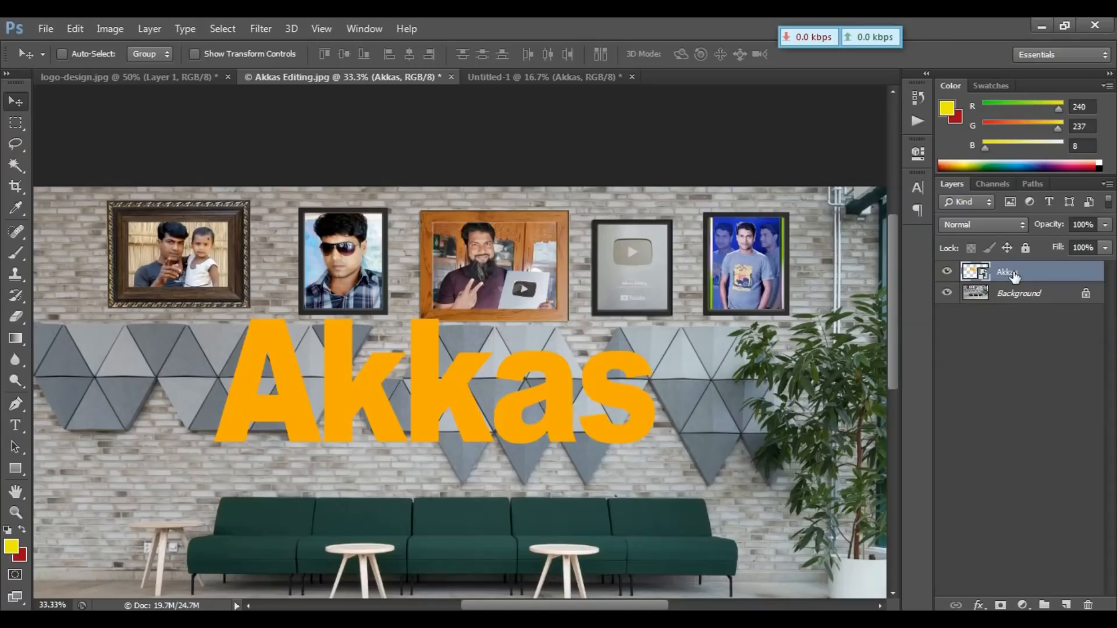
# Step: Give the name layer an Inner Bevel with depth 358% and size 24 px, plus a 6 px black outside stroke
pyautogui.rightClick(1014, 271)
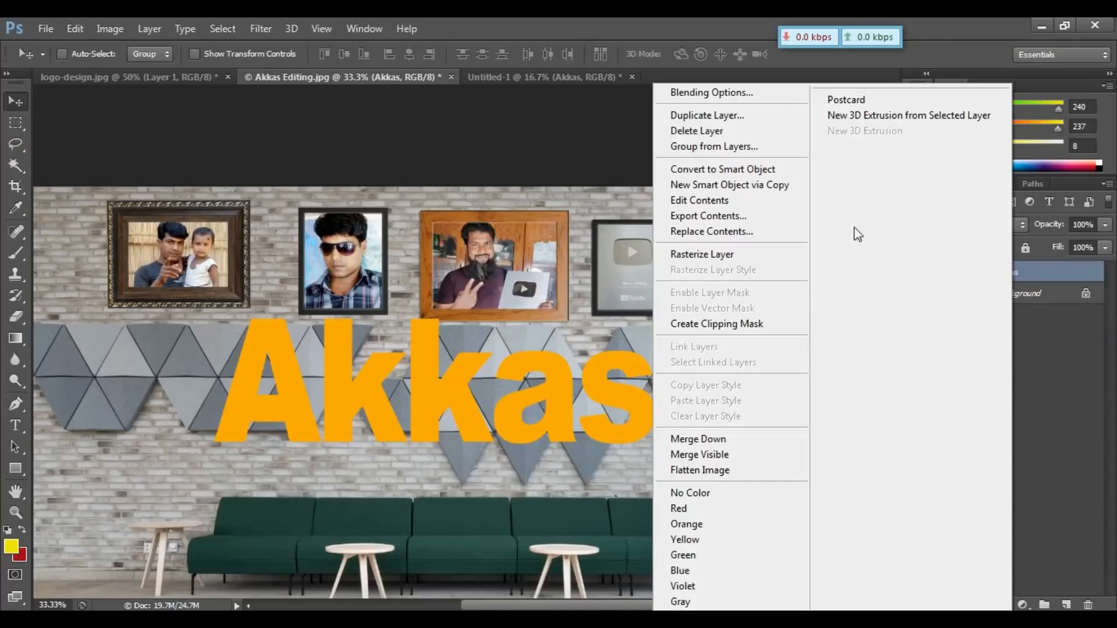
pyautogui.click(705, 93)
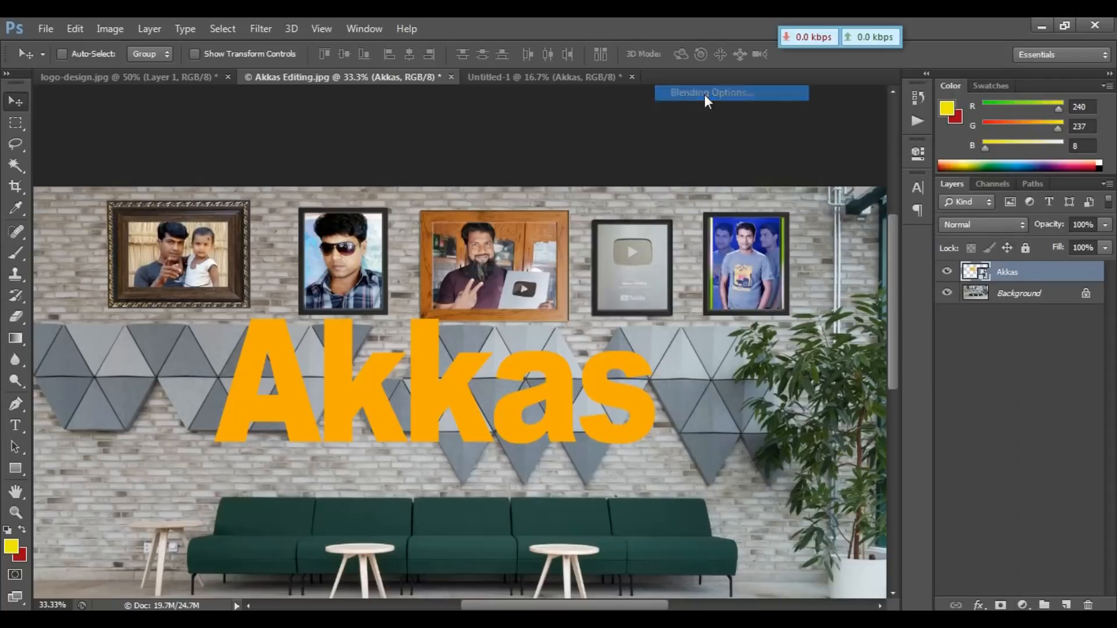
pyautogui.press('h')
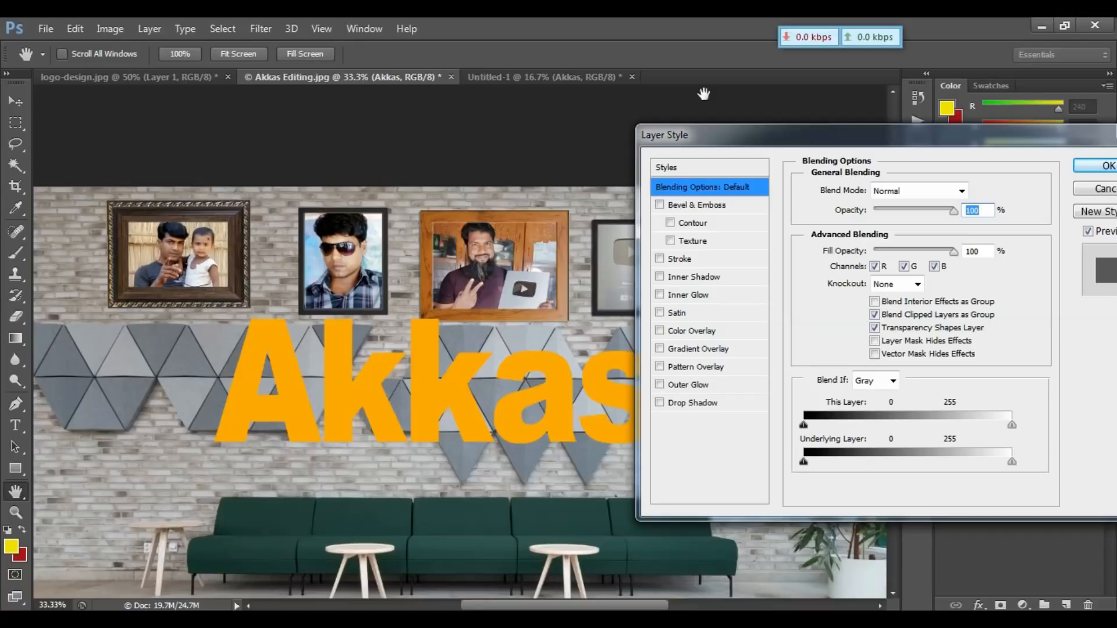
pyautogui.click(701, 205)
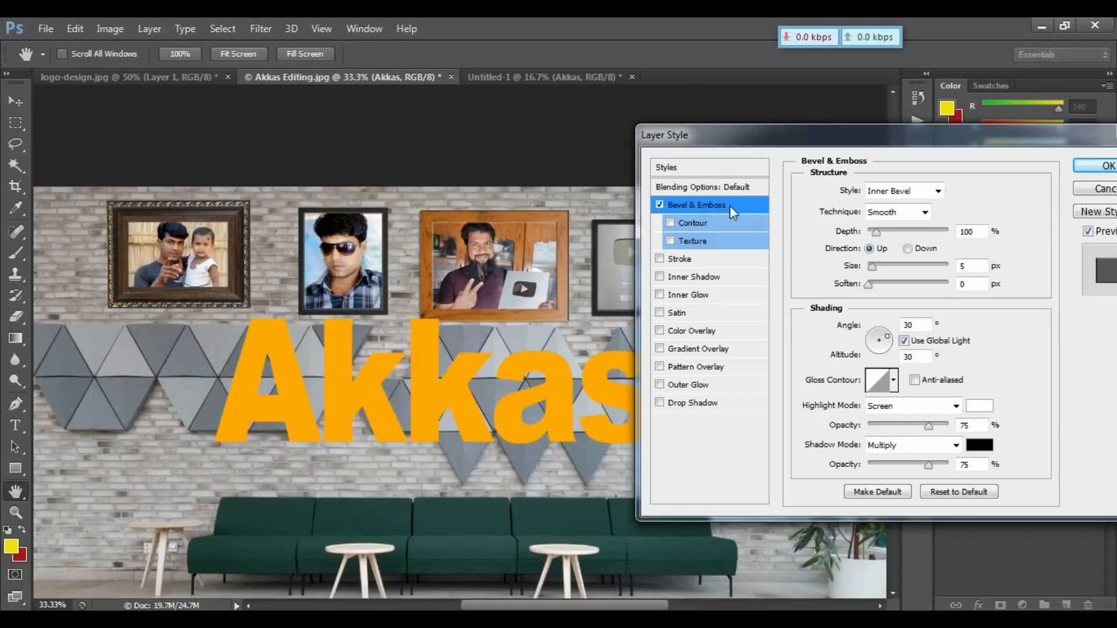
pyautogui.moveTo(879, 234); pyautogui.dragTo(882, 266)
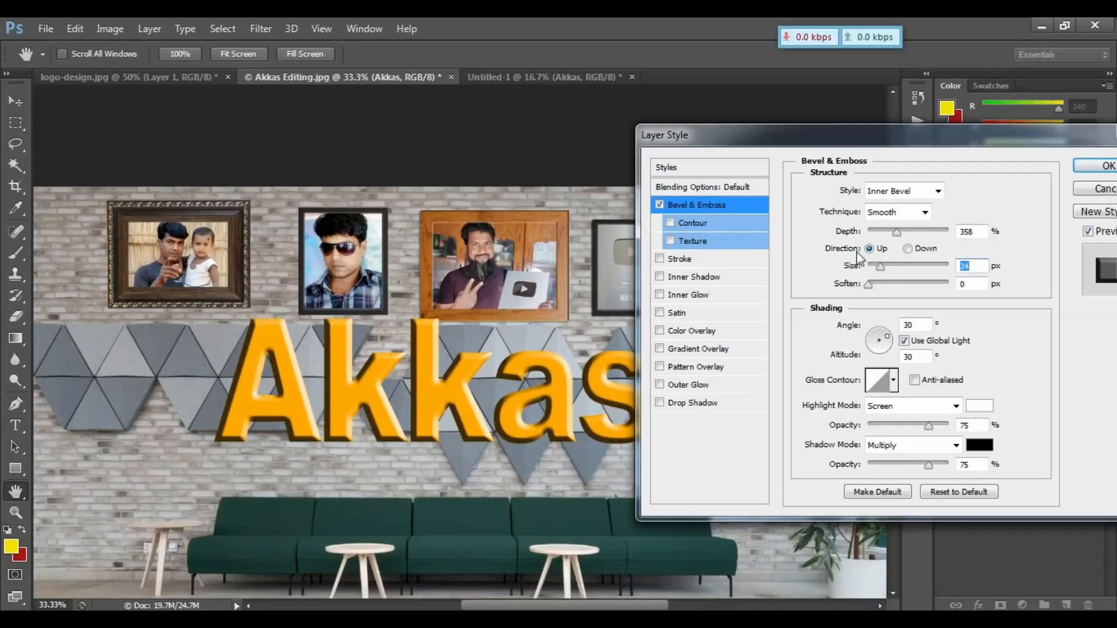
pyautogui.click(681, 260)
pyautogui.moveTo(865, 196)
pyautogui.mouseDown()
pyautogui.moveTo(880, 198)
pyautogui.moveTo(867, 198)
pyautogui.mouseUp()
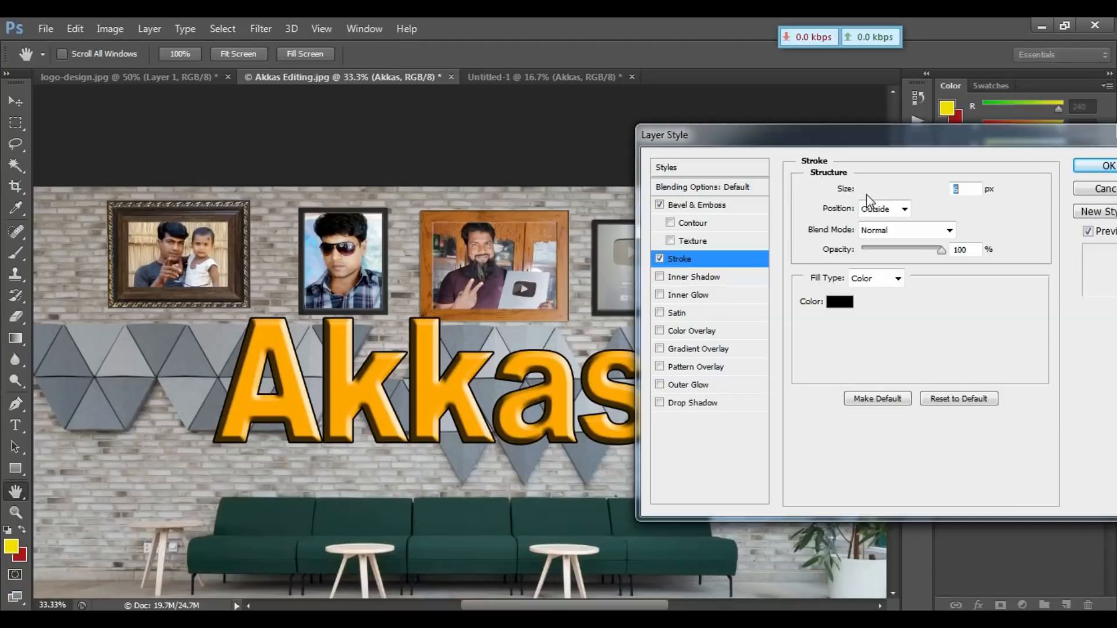
# Step: Add an inner shadow with 20 px distance and 10% choke, plus a default inner glow, and apply the layer styles
pyautogui.click(711, 278)
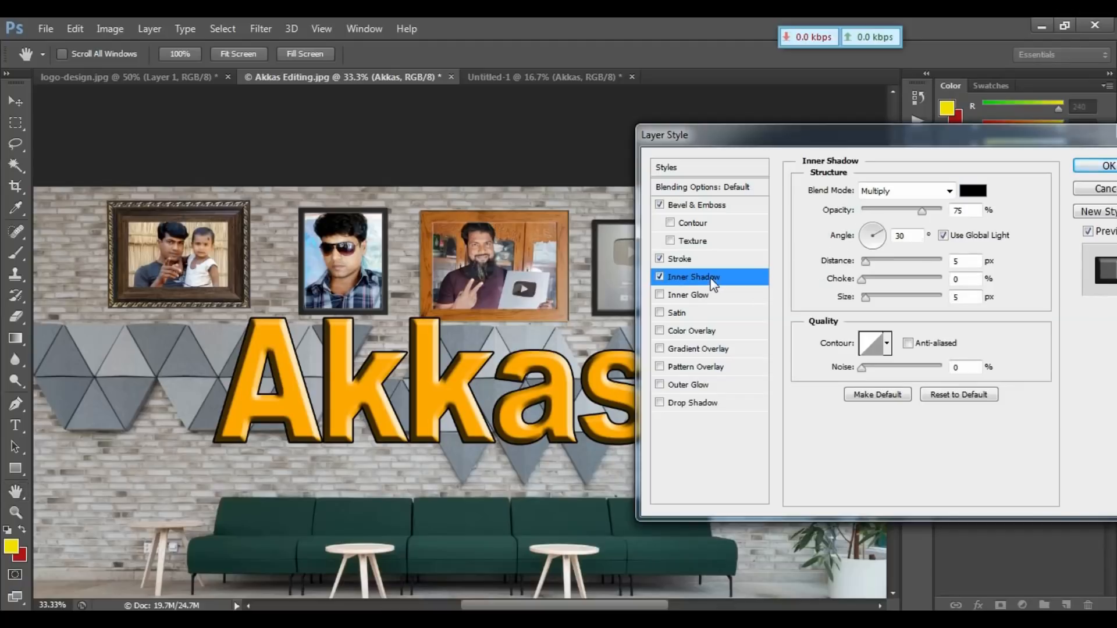
pyautogui.moveTo(867, 267); pyautogui.dragTo(879, 268)
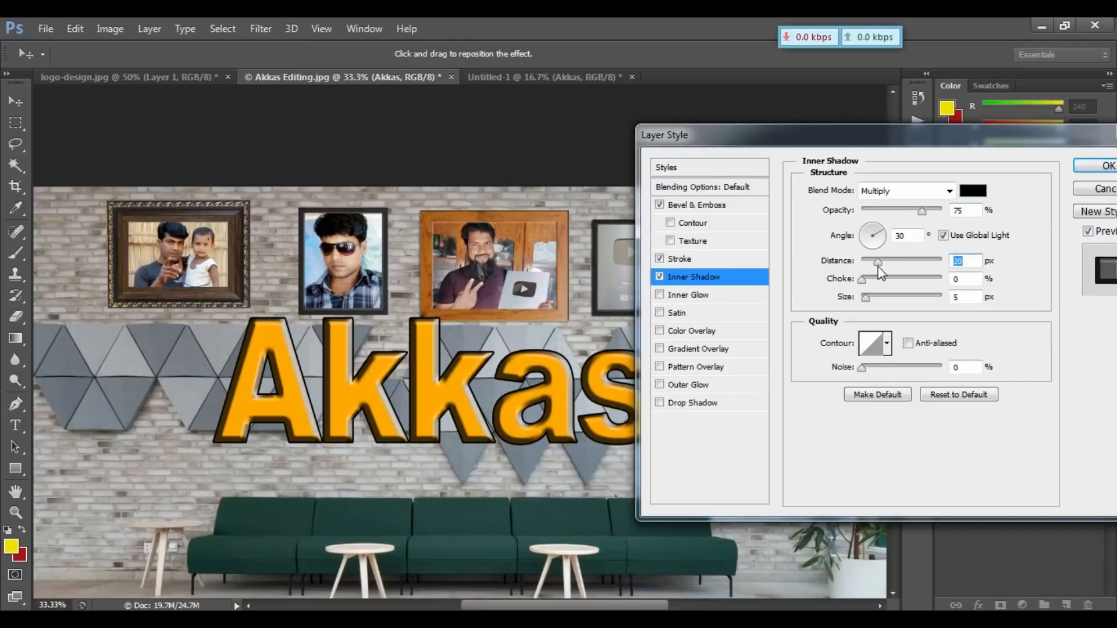
pyautogui.click(864, 282)
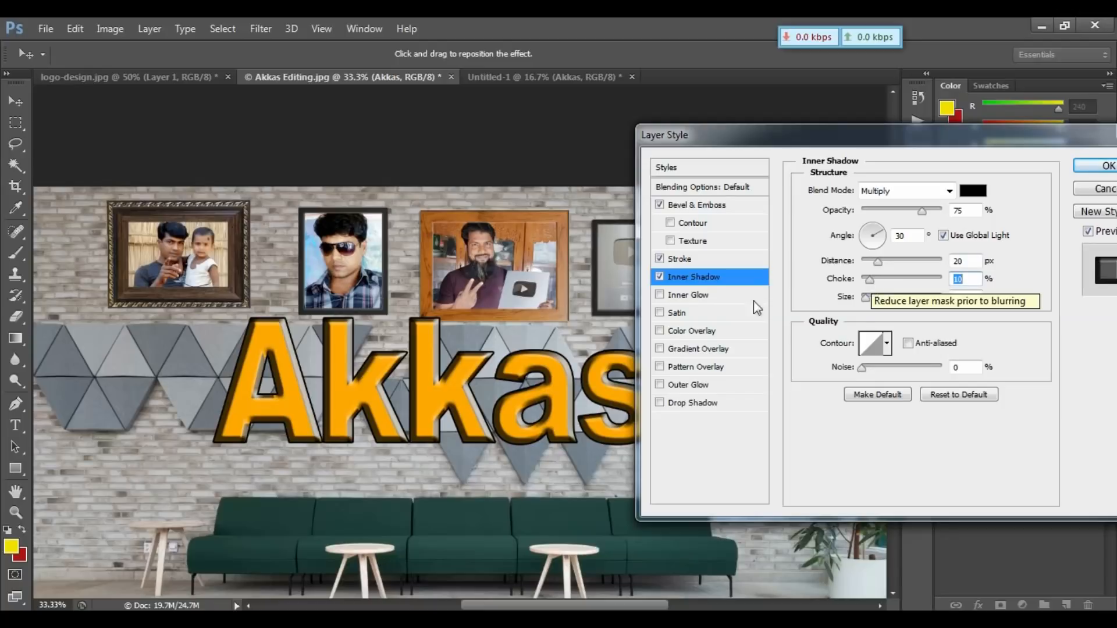
pyautogui.click(699, 295)
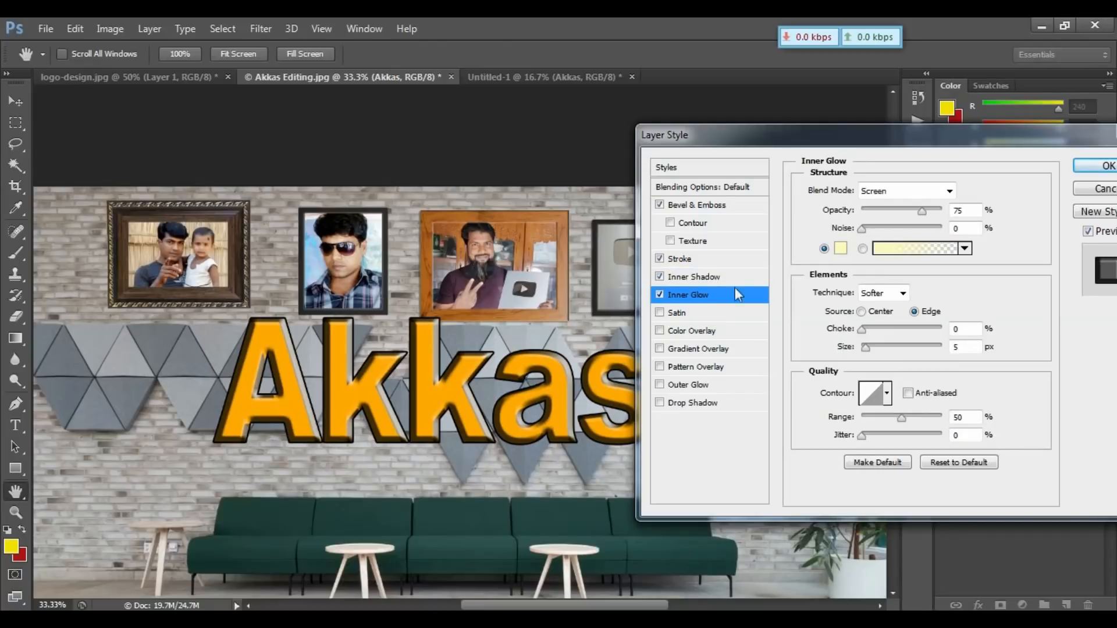
pyautogui.click(1104, 170)
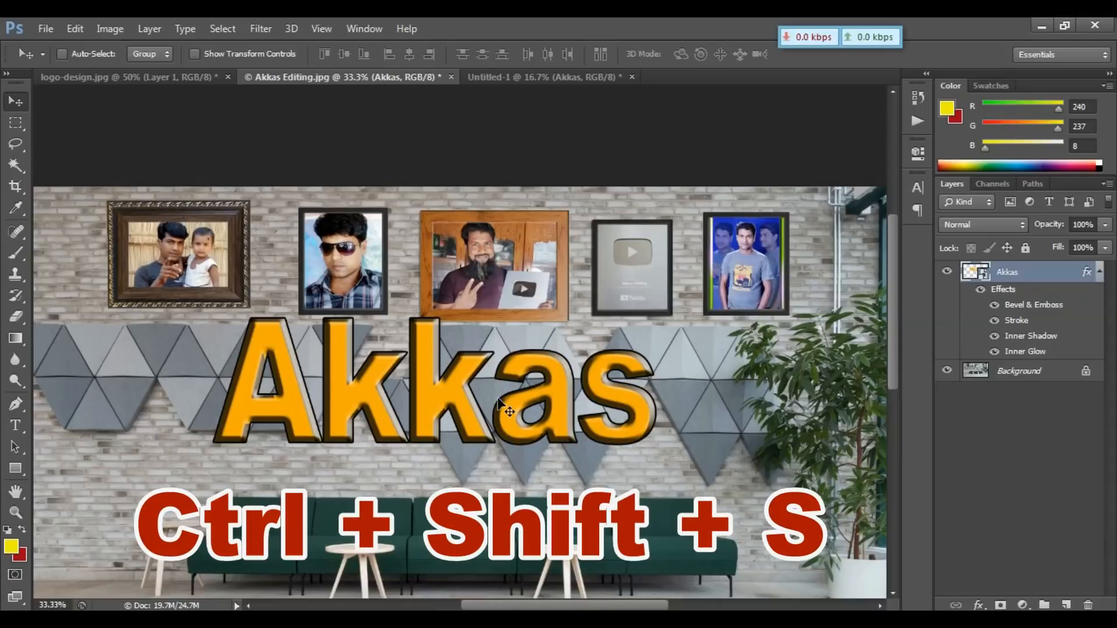
# Step: Save the wall design to the Desktop as a Photoshop PSD file named 123456, with Maximize Compatibility on
pyautogui.hotkey('ctrl', 'shift', 's')
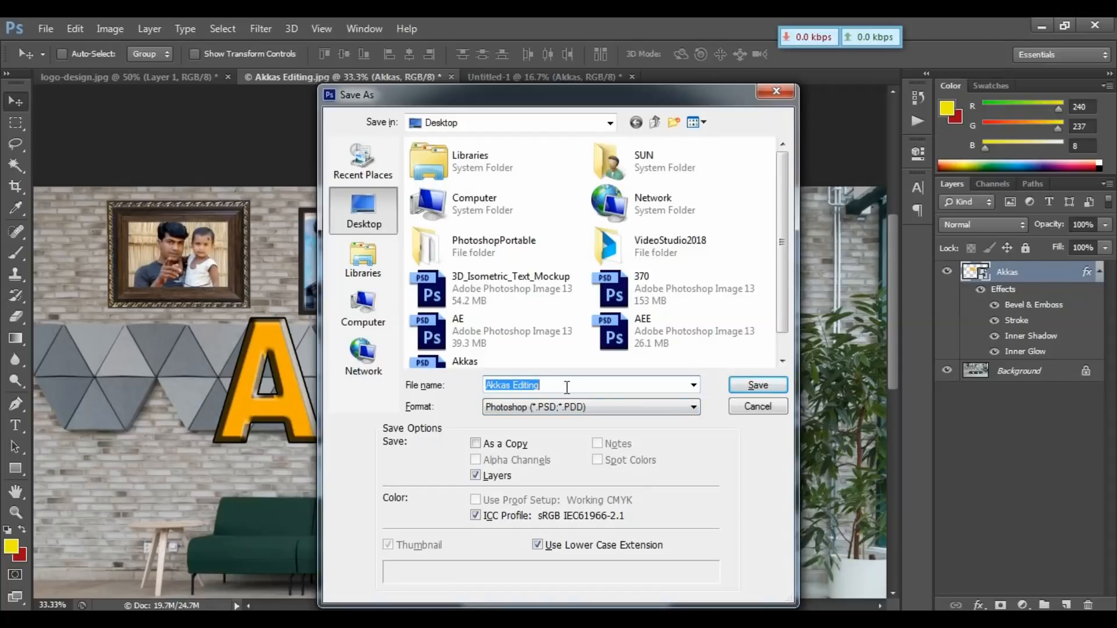
pyautogui.write('123456')
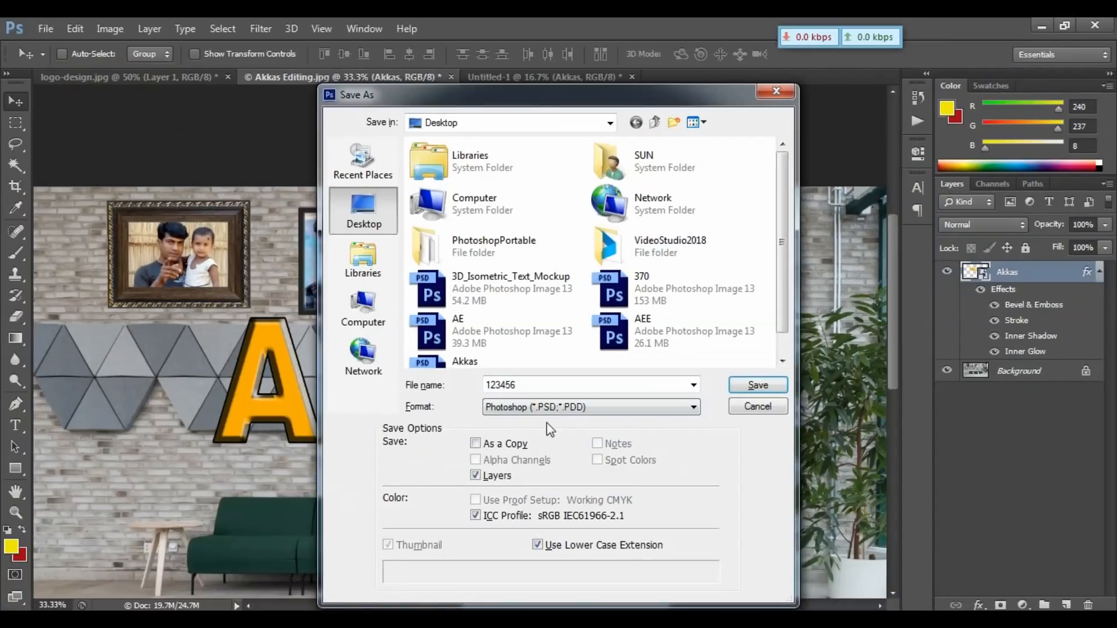
pyautogui.click(758, 385)
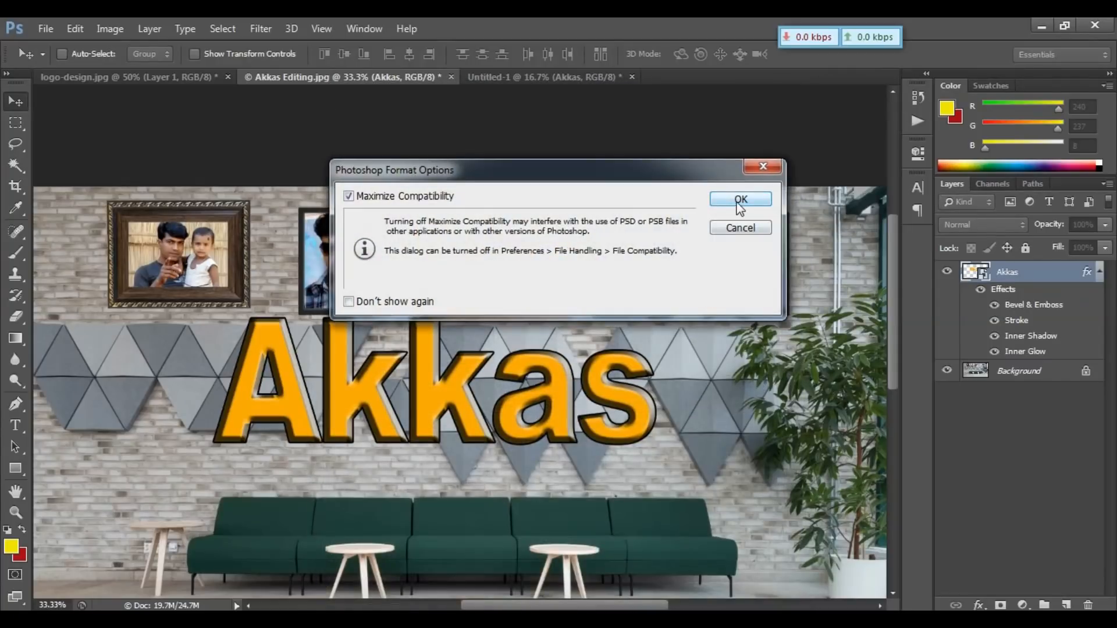
pyautogui.click(739, 199)
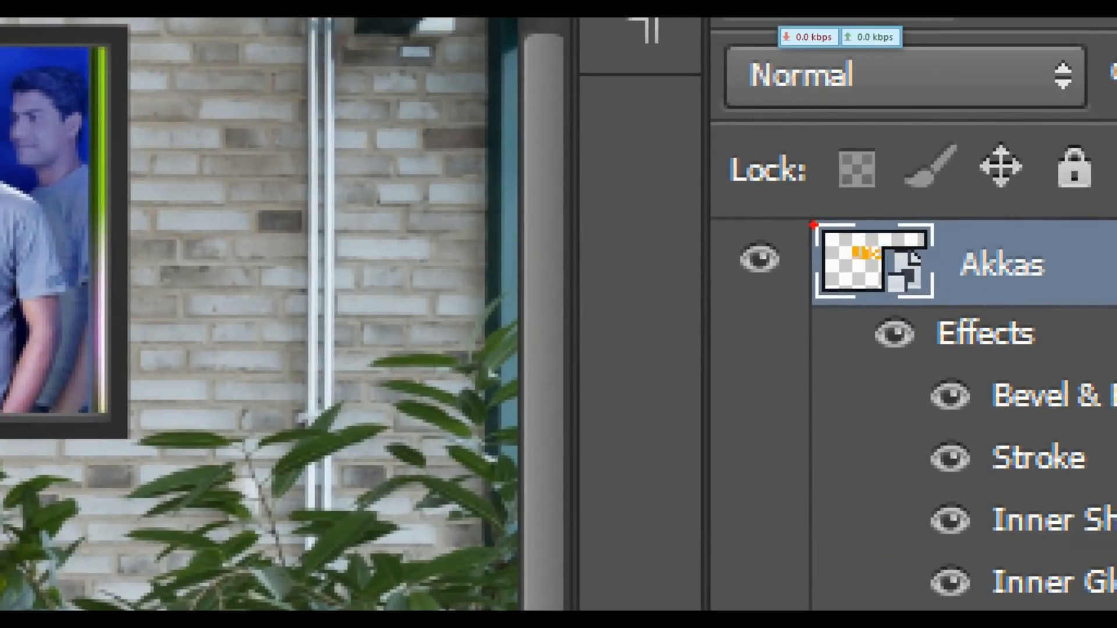
pyautogui.moveTo(816, 223)
pyautogui.mouseDown()
pyautogui.moveTo(905, 289)
pyautogui.moveTo(955, 301)
pyautogui.mouseUp()
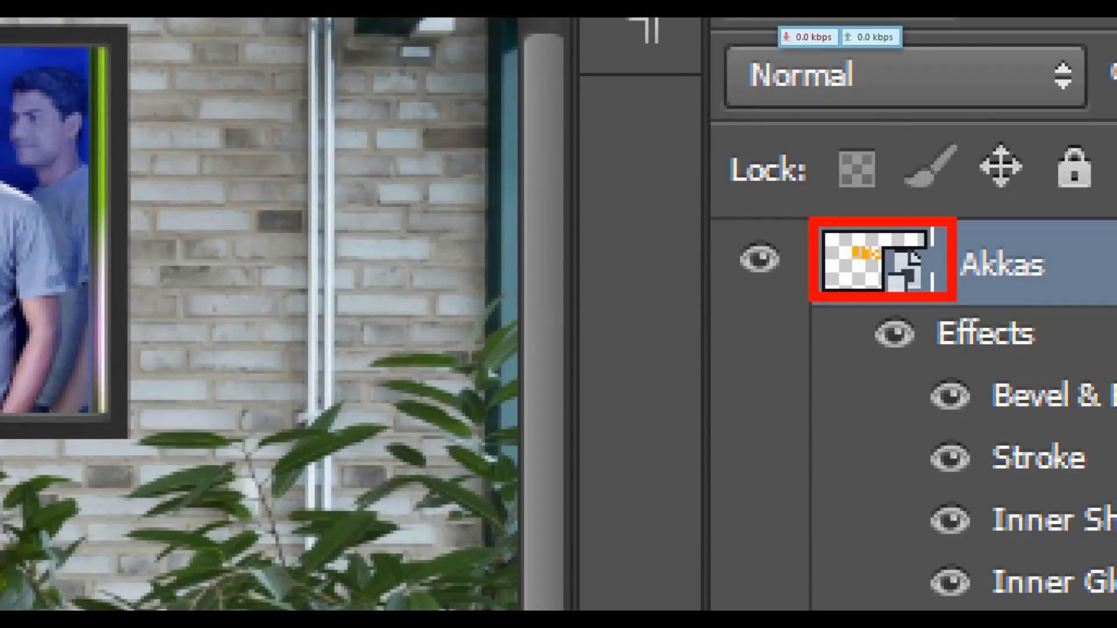